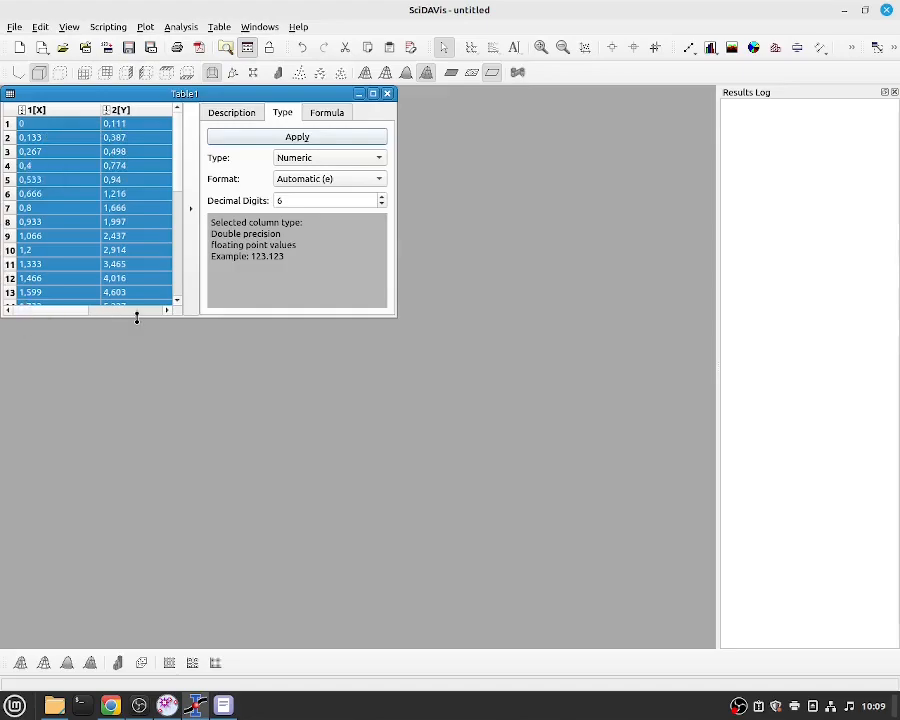
- Enlarge the table to show all its data rows and plot column 2[Y] as a scatter graph beside it
{"action": "left_click_drag", "start_coordinate": [138, 316], "coordinate": [147, 556]}
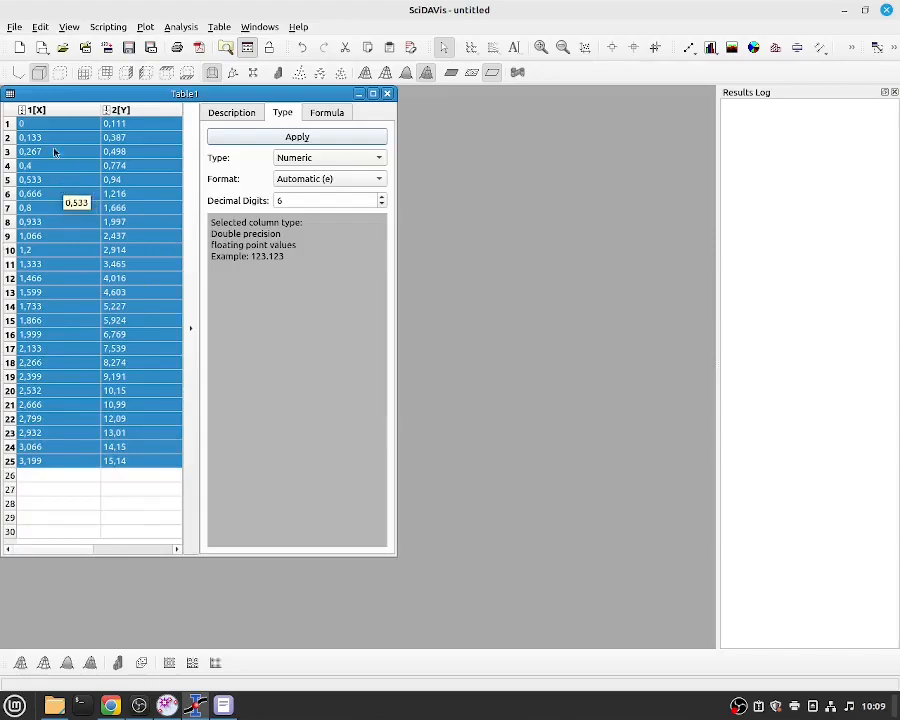
{"action": "right_click", "coordinate": [151, 113]}
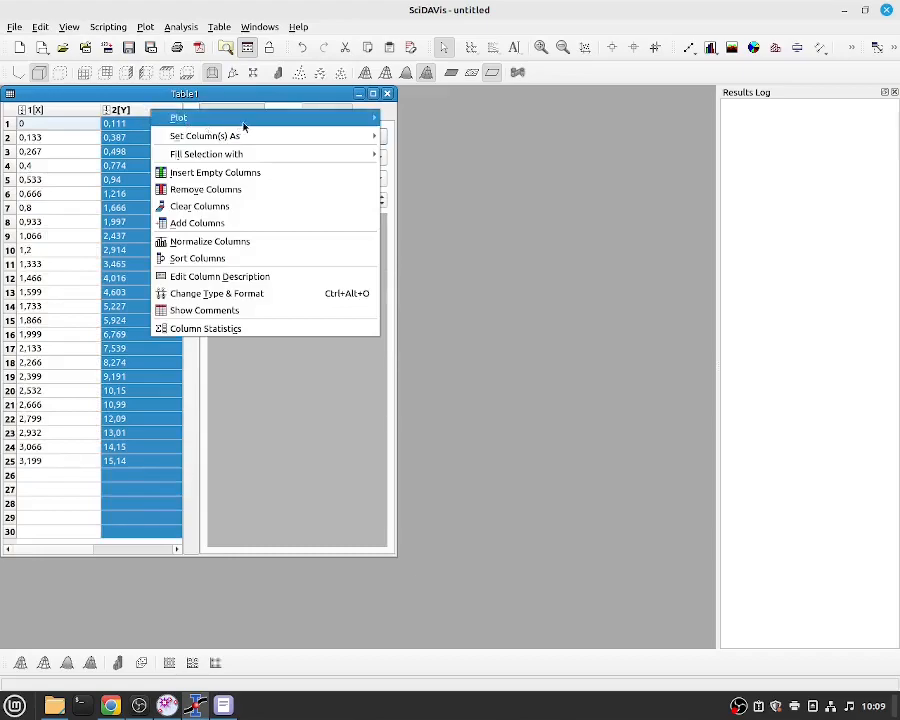
{"action": "mouse_move", "coordinate": [244, 125]}
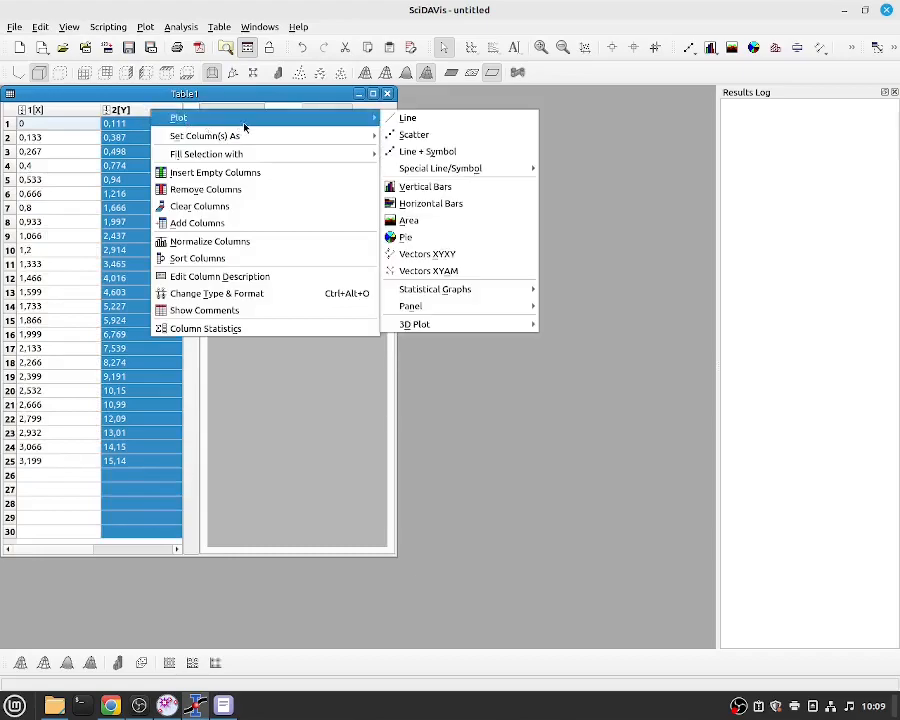
{"action": "left_click", "coordinate": [502, 139]}
{"action": "left_click_drag", "start_coordinate": [567, 381], "coordinate": [463, 146]}
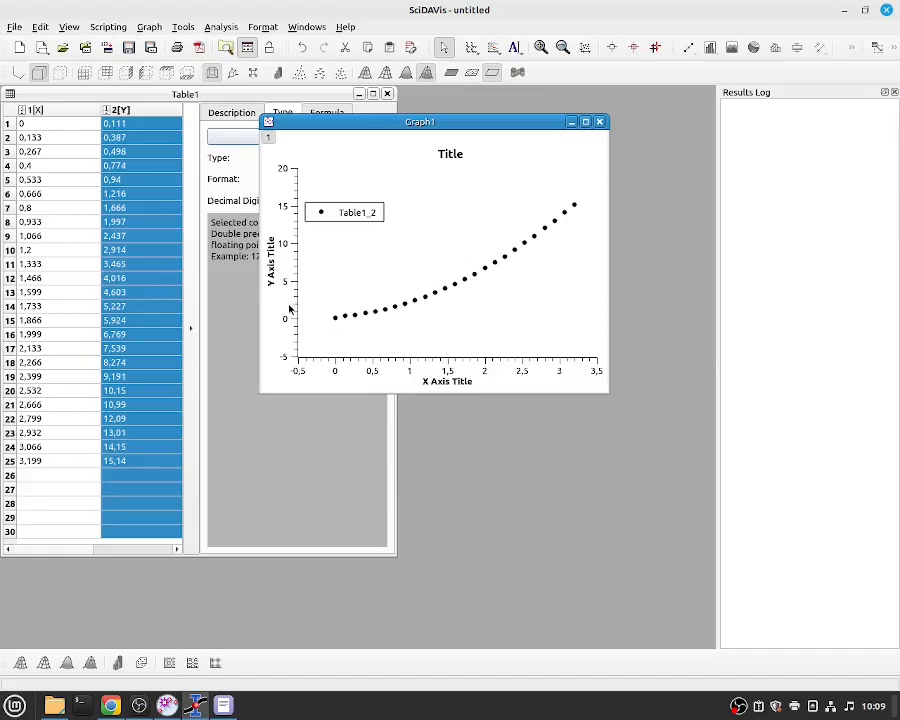
- Set the graph's left axis scale to start from 0 and apply it
{"action": "double_click", "coordinate": [284, 172]}
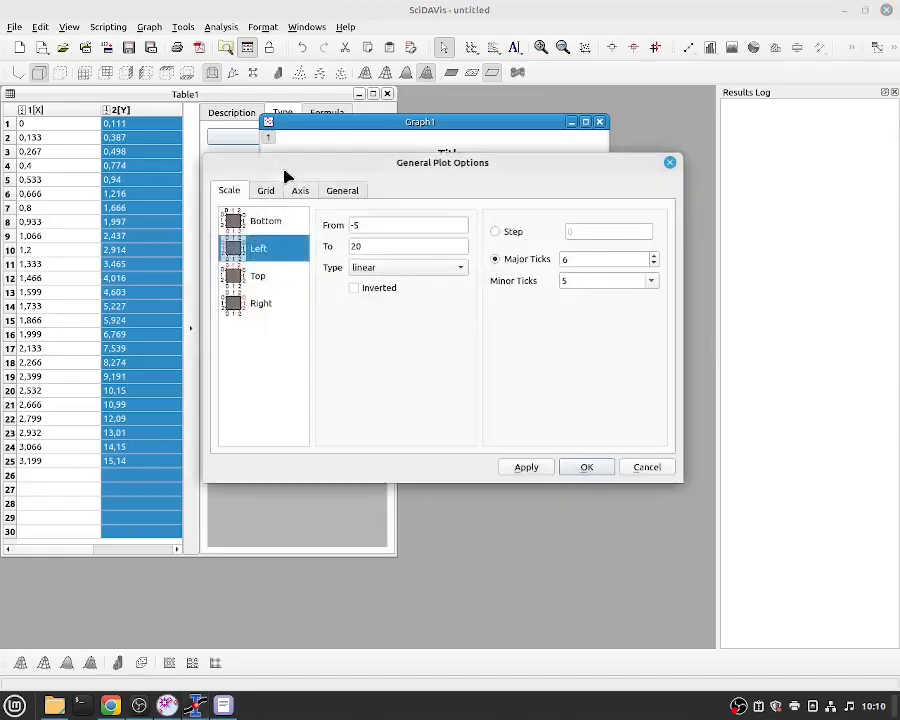
{"action": "left_click_drag", "start_coordinate": [470, 162], "coordinate": [497, 380]}
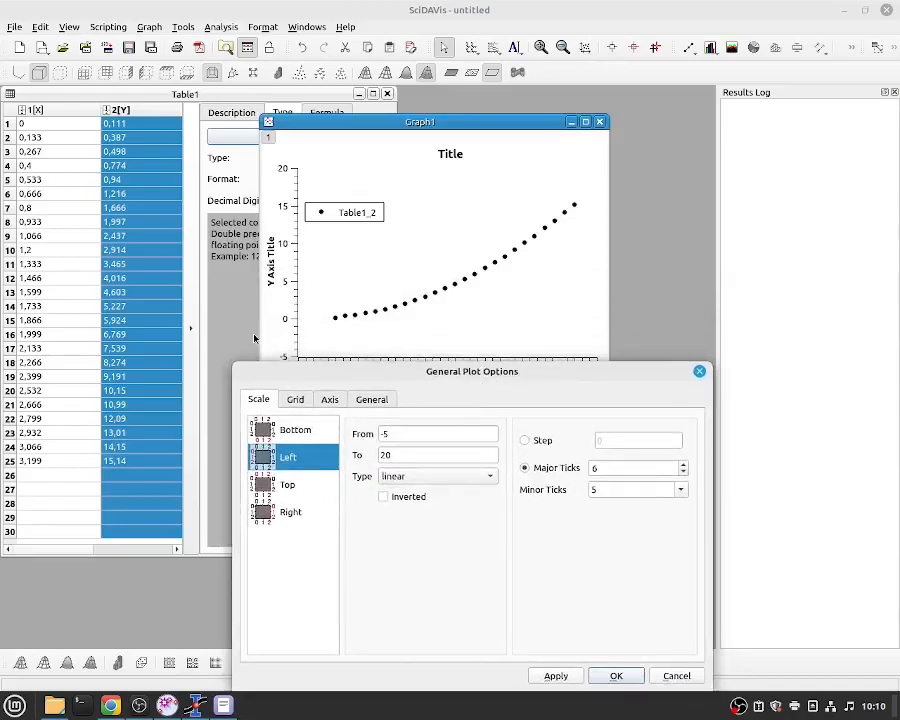
{"action": "double_click", "coordinate": [471, 434]}
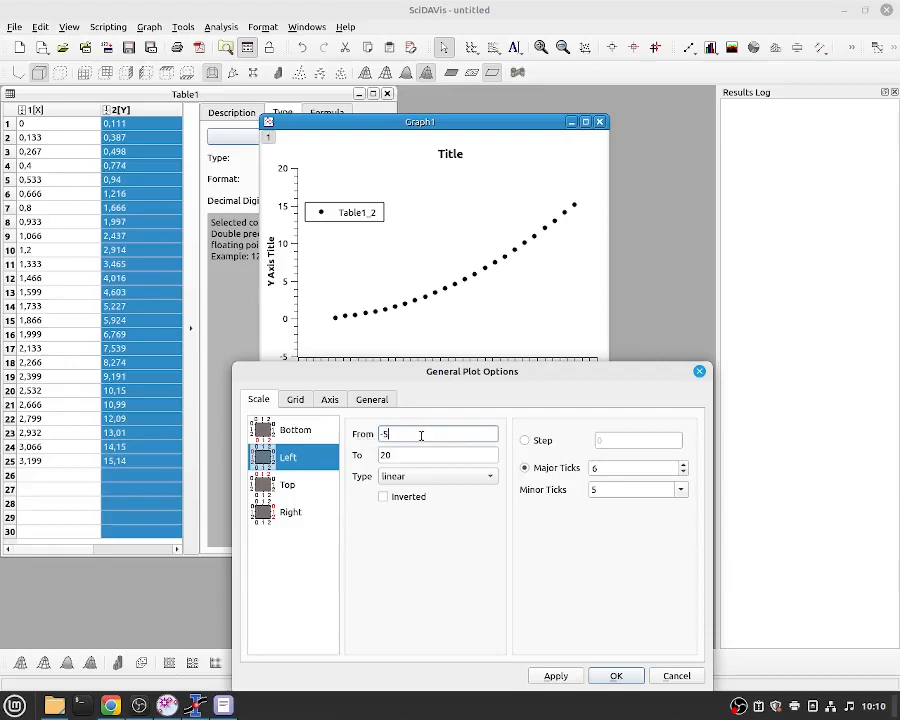
{"action": "type", "text": "0"}
{"action": "left_click", "coordinate": [555, 675]}
- Set the bottom axis scale to start from 0 and apply it
{"action": "mouse_move", "coordinate": [434, 374]}
{"action": "left_mouse_down"}
{"action": "mouse_move", "coordinate": [619, 373]}
{"action": "mouse_move", "coordinate": [643, 239]}
{"action": "mouse_move", "coordinate": [480, 348]}
{"action": "mouse_move", "coordinate": [444, 408]}
{"action": "mouse_move", "coordinate": [426, 380]}
{"action": "left_mouse_up"}
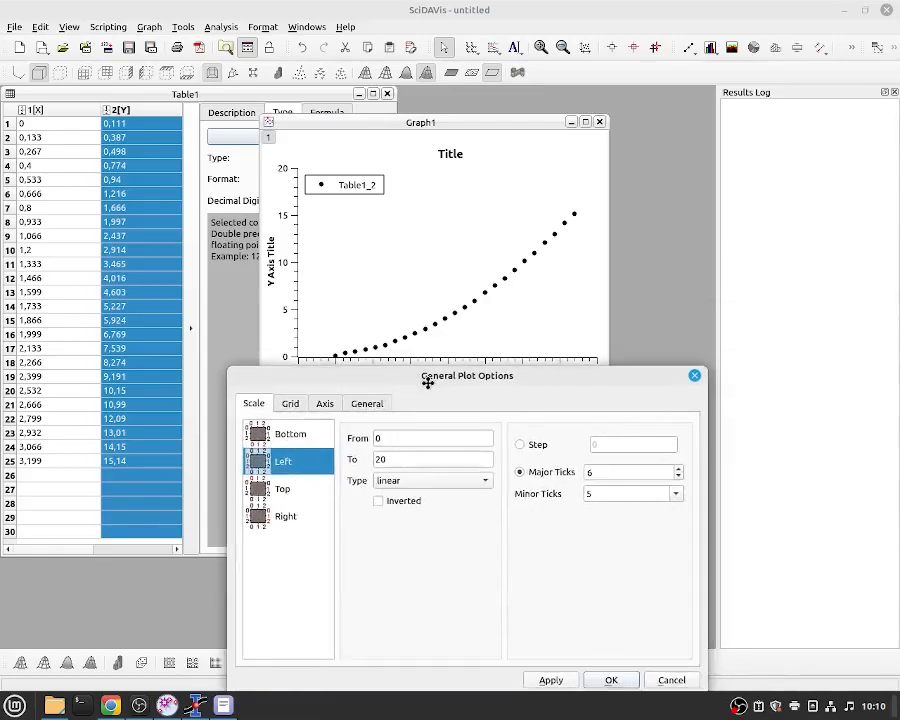
{"action": "left_click", "coordinate": [279, 438]}
{"action": "left_click_drag", "start_coordinate": [412, 438], "coordinate": [349, 435]}
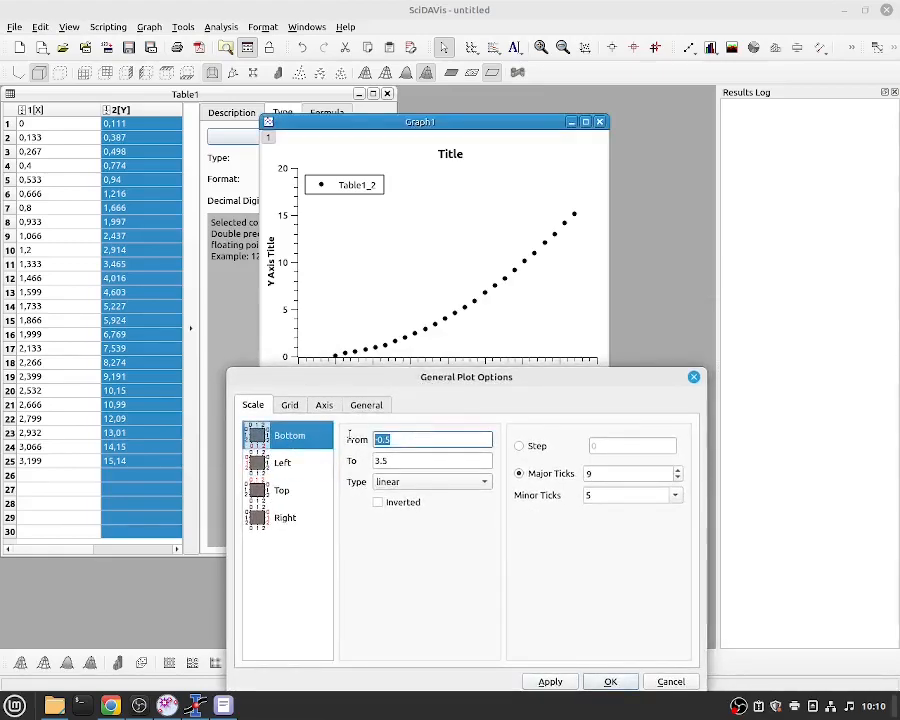
{"action": "type", "text": "0"}
{"action": "left_click", "coordinate": [556, 681]}
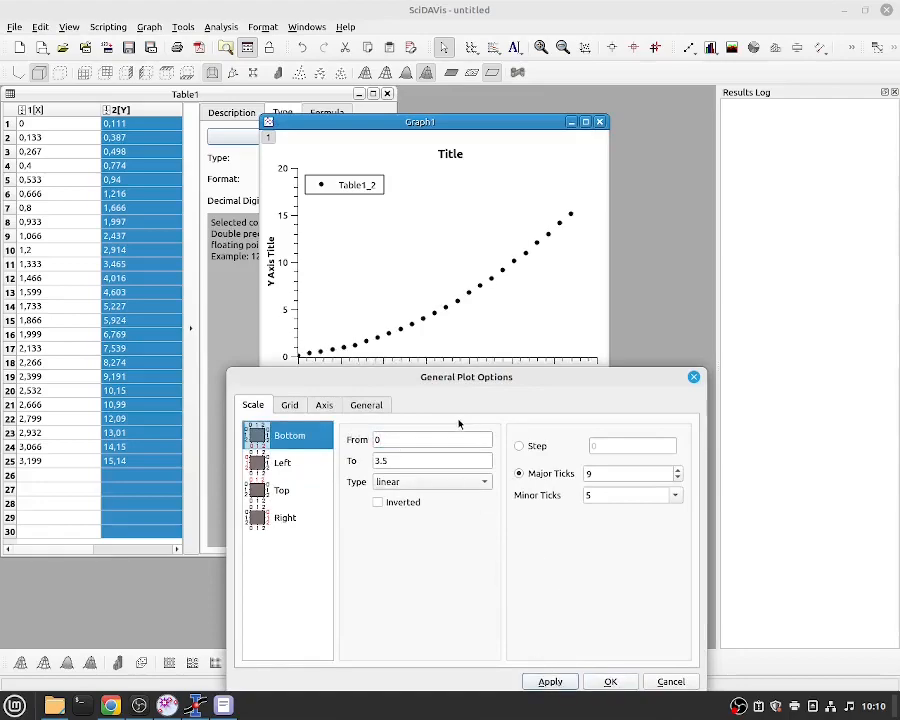
- Title the bottom axis "Tempo (s)" and make the title text bold
{"action": "left_click", "coordinate": [335, 407]}
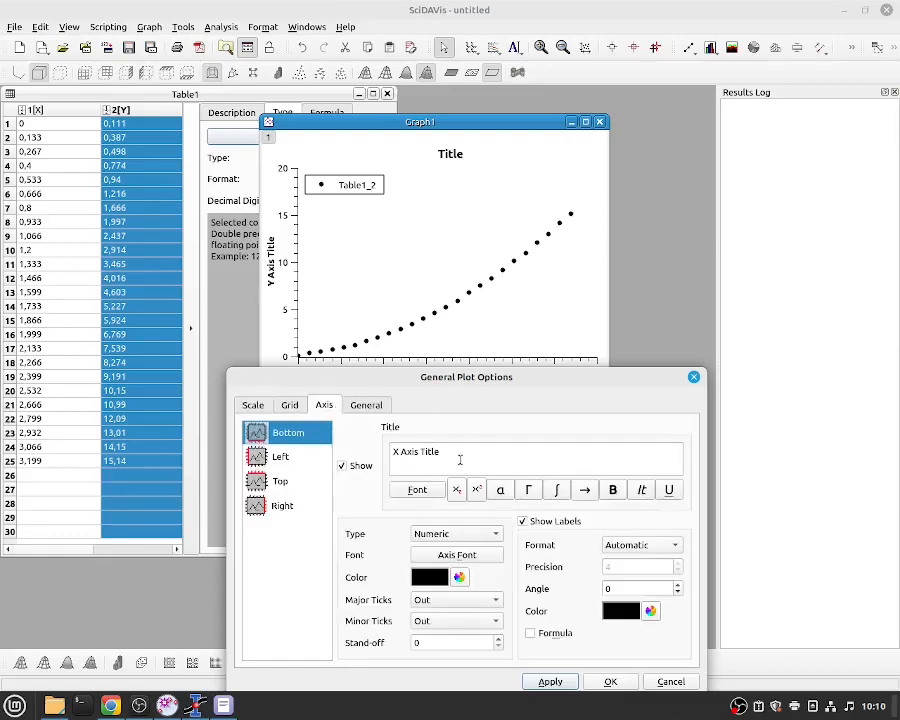
{"action": "left_click_drag", "start_coordinate": [466, 460], "coordinate": [377, 453]}
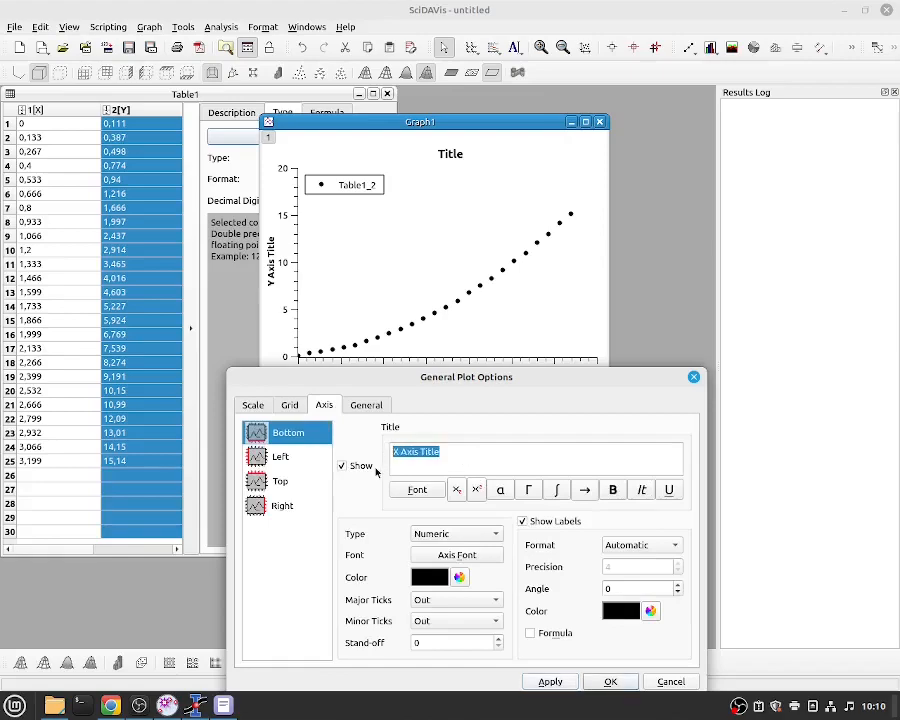
{"action": "type", "text": "Tempo (s"}
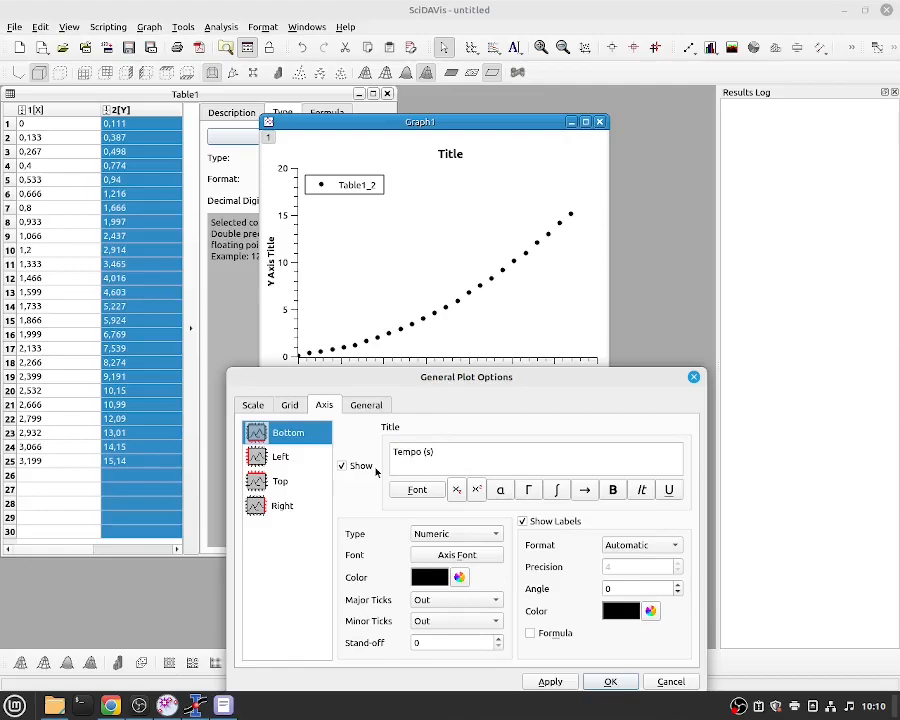
{"action": "key", "text": "ctrl+a"}
{"action": "left_click", "coordinate": [613, 489]}
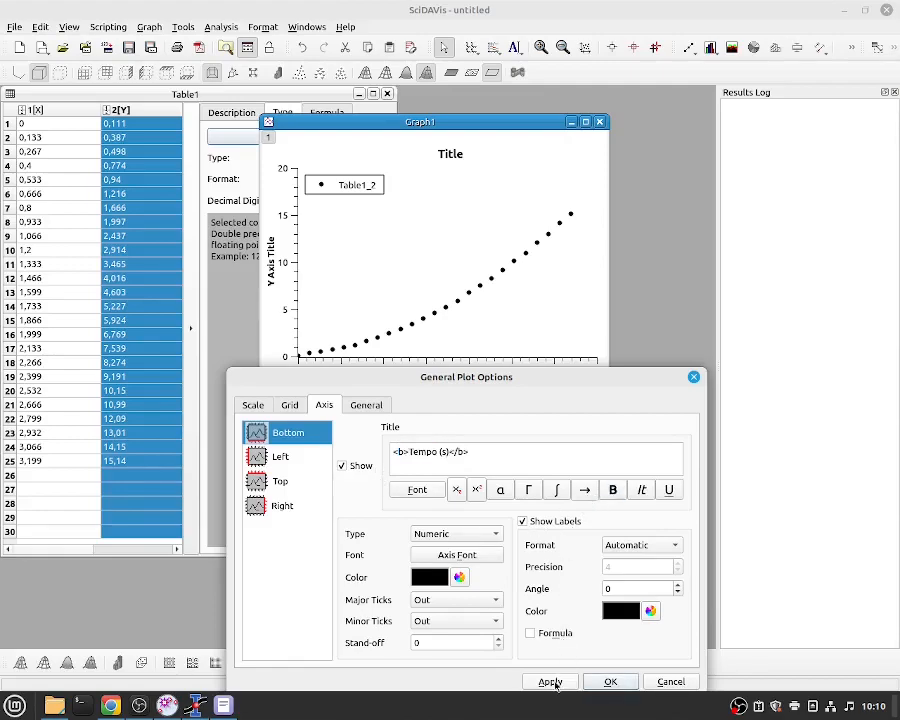
- Title the left axis "Posição (cm)" in bold and apply the axis titles to the graph
{"action": "left_click", "coordinate": [288, 464]}
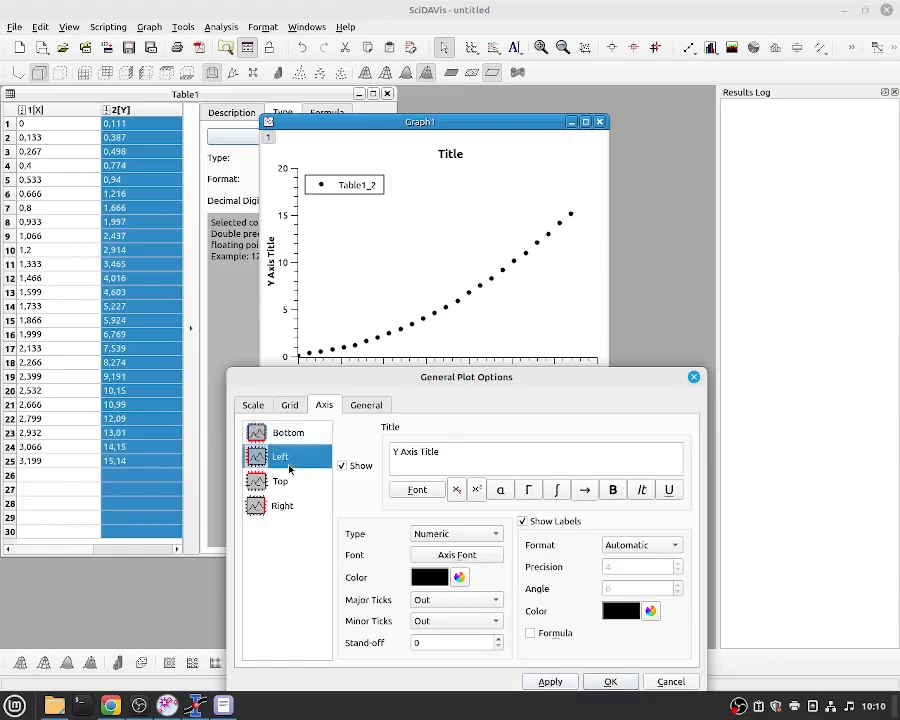
{"action": "left_click_drag", "start_coordinate": [488, 452], "coordinate": [376, 459]}
{"action": "left_click_drag", "start_coordinate": [519, 457], "coordinate": [391, 455]}
{"action": "type", "text": "Posição (cm)"}
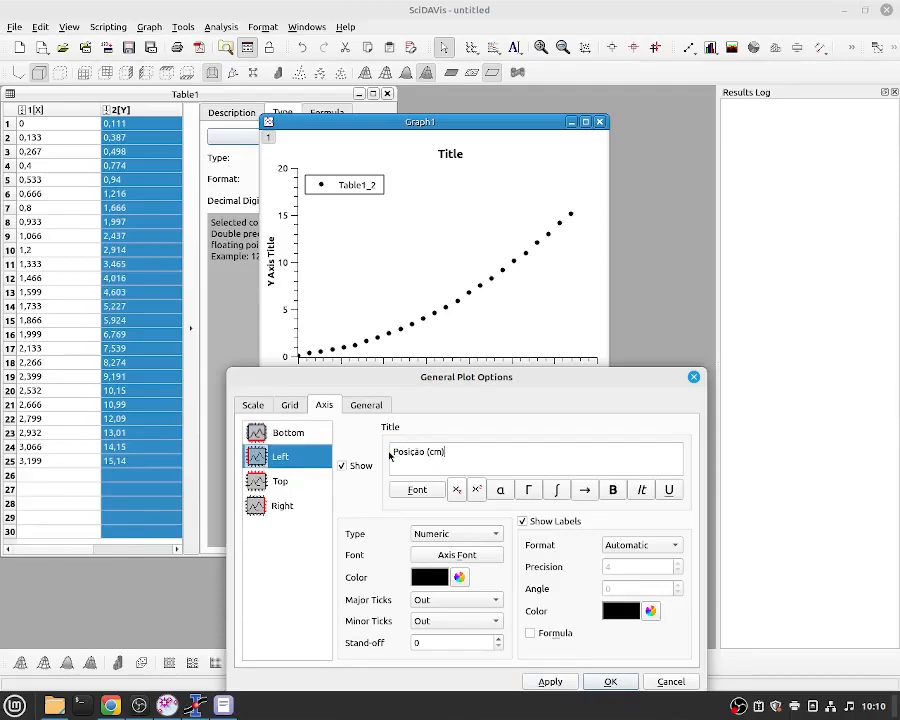
{"action": "triple_click", "coordinate": [412, 452]}
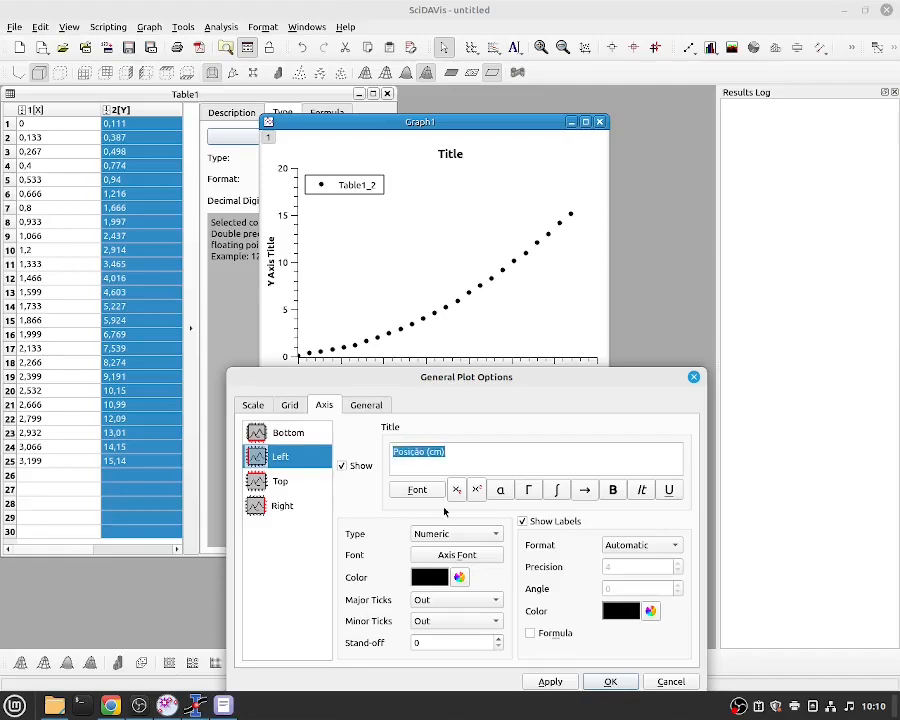
{"action": "left_click", "coordinate": [613, 490]}
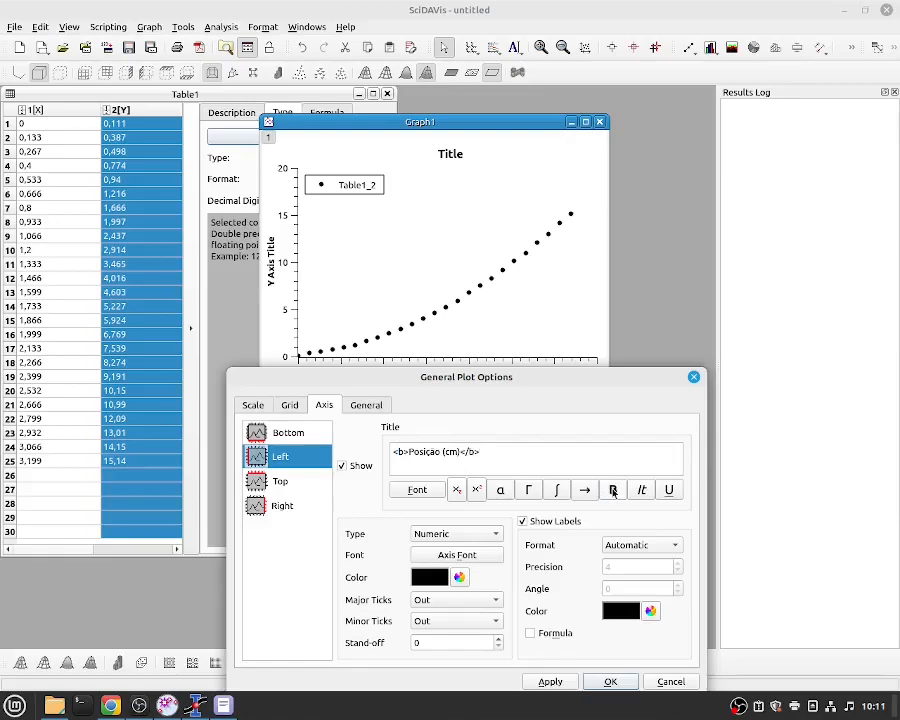
{"action": "left_click", "coordinate": [548, 680]}
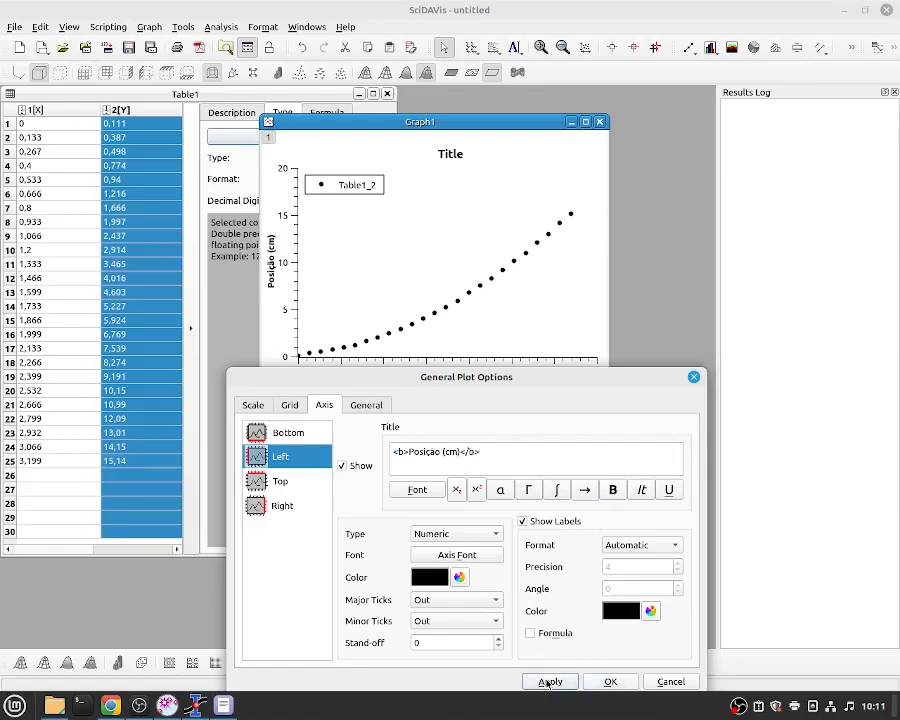
- Show the graph's top axis and hide its number labels
{"action": "left_click", "coordinate": [284, 482]}
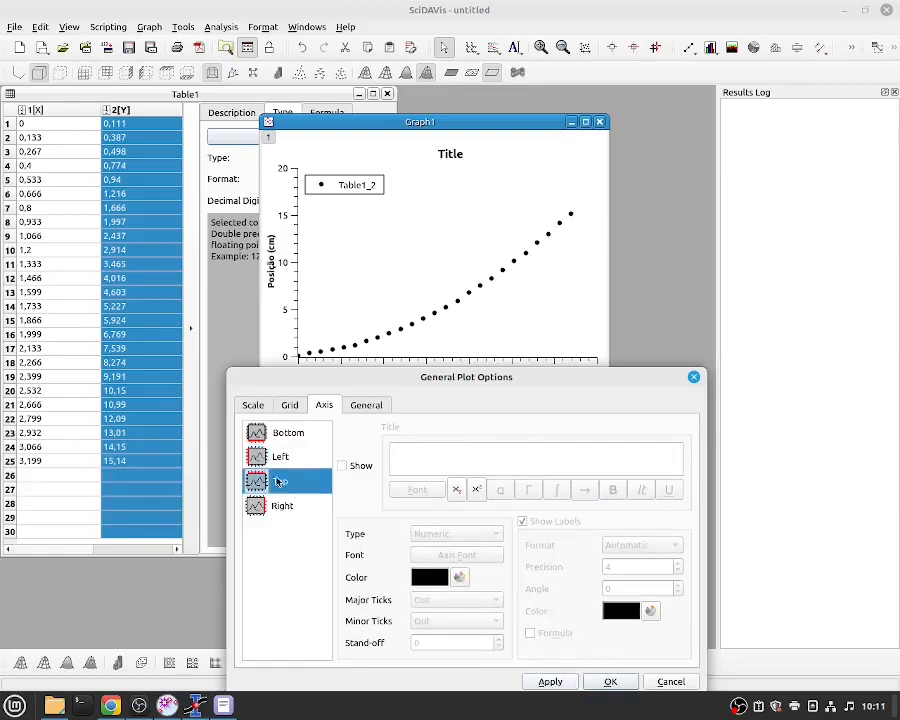
{"action": "left_click", "coordinate": [342, 467]}
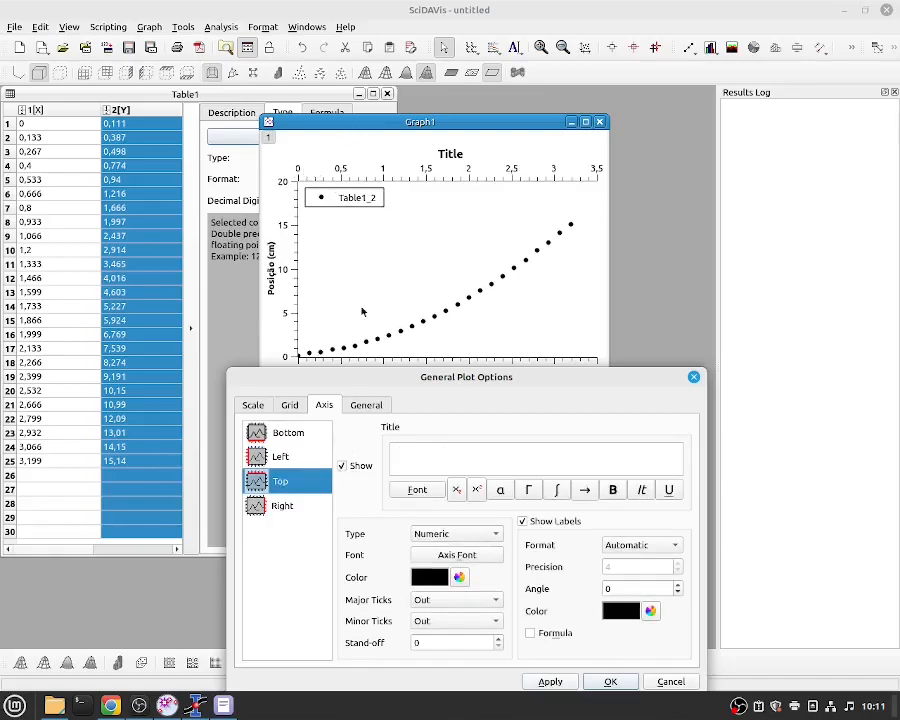
{"action": "left_click_drag", "start_coordinate": [363, 380], "coordinate": [331, 283]}
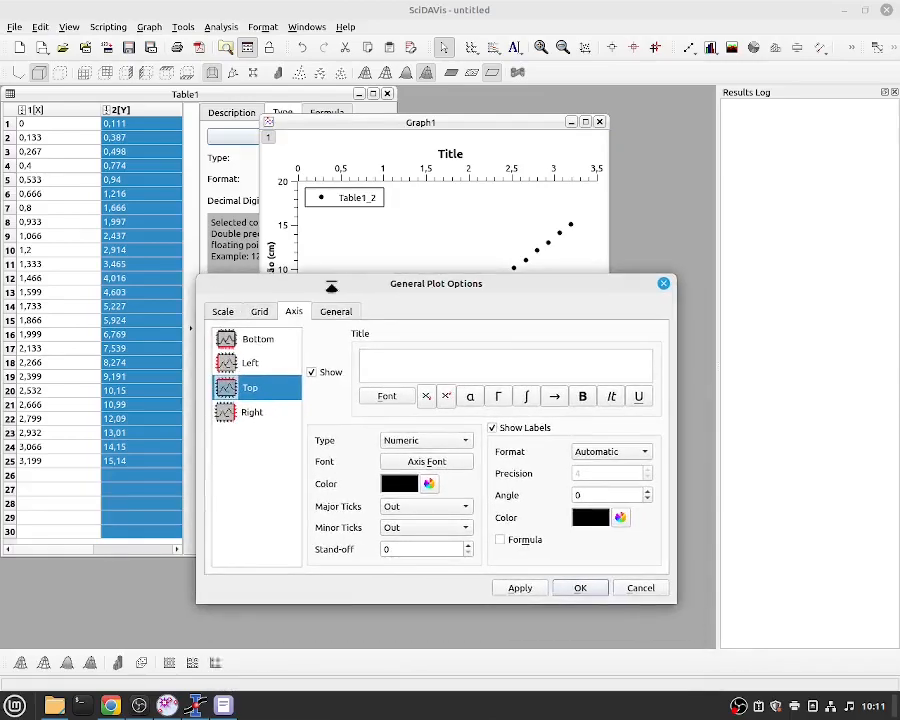
{"action": "left_click", "coordinate": [494, 428]}
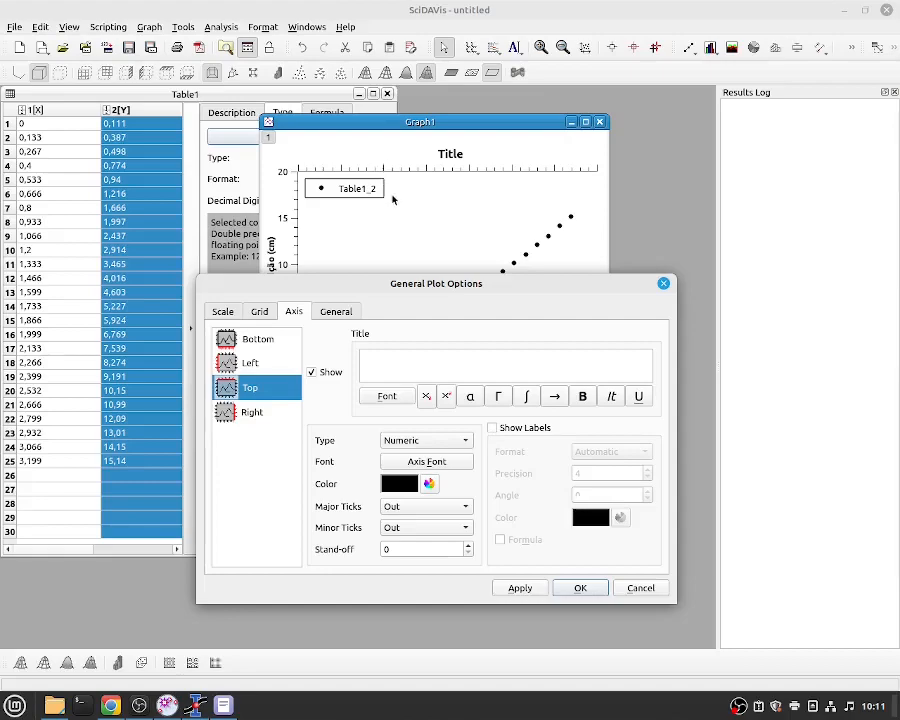
- Set both the major and minor ticks of the top axis to In and apply the change
{"action": "left_click", "coordinate": [430, 507]}
{"action": "left_click", "coordinate": [415, 539]}
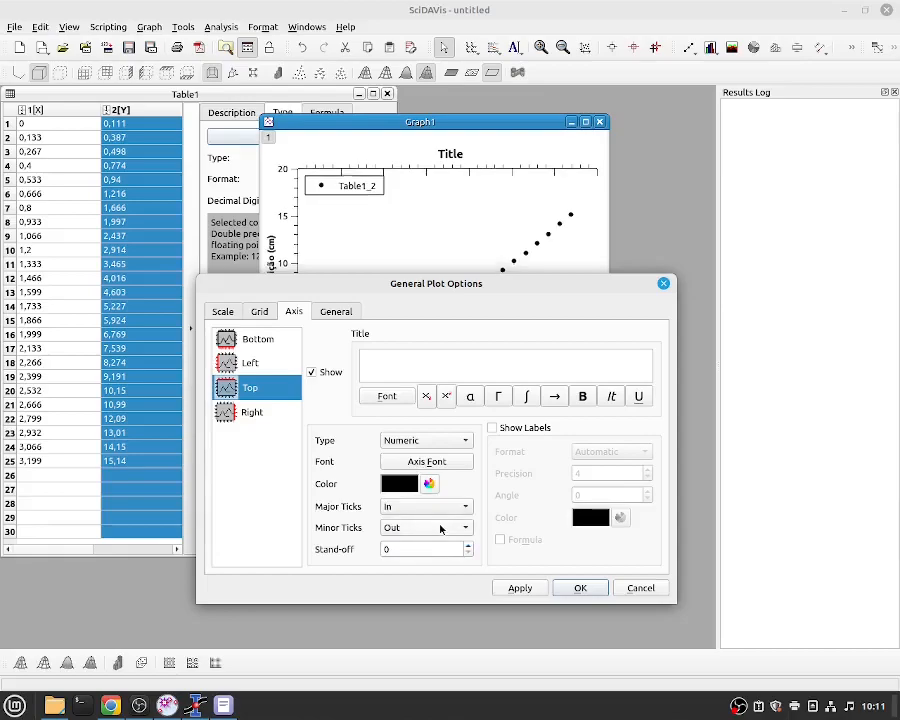
{"action": "left_click", "coordinate": [440, 529]}
{"action": "left_click", "coordinate": [436, 562]}
{"action": "left_click", "coordinate": [518, 590]}
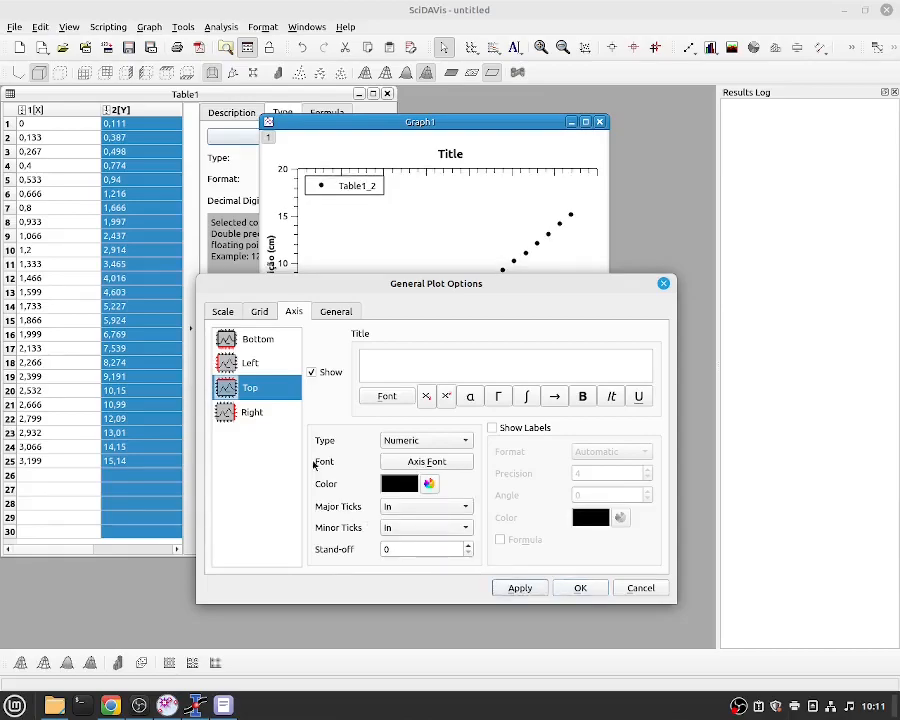
- Show the graph's right axis and hide its number labels
{"action": "left_click", "coordinate": [250, 413]}
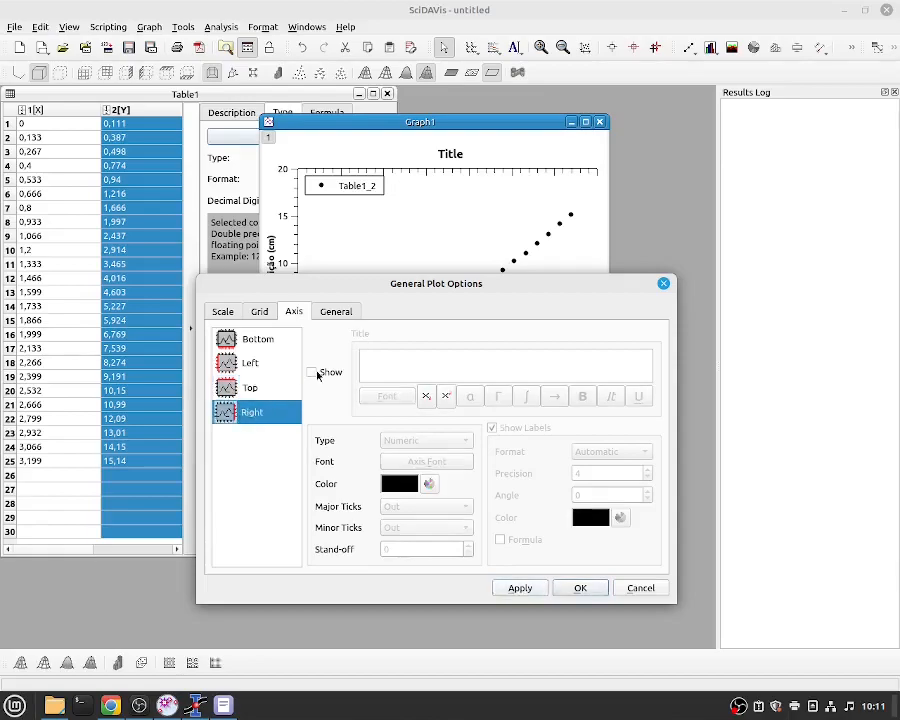
{"action": "left_click", "coordinate": [312, 372]}
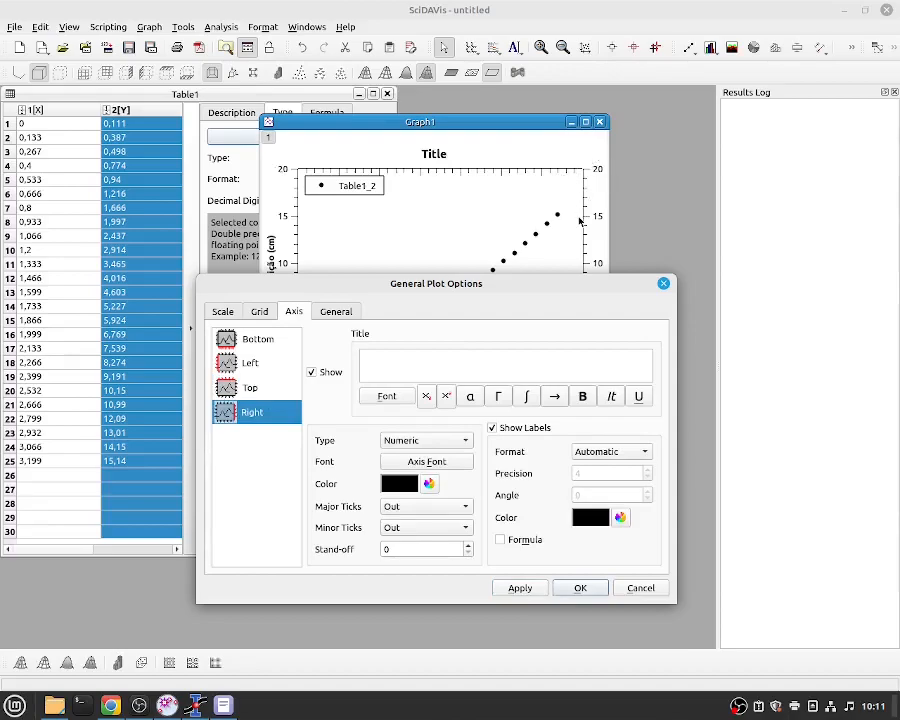
{"action": "left_click", "coordinate": [492, 428]}
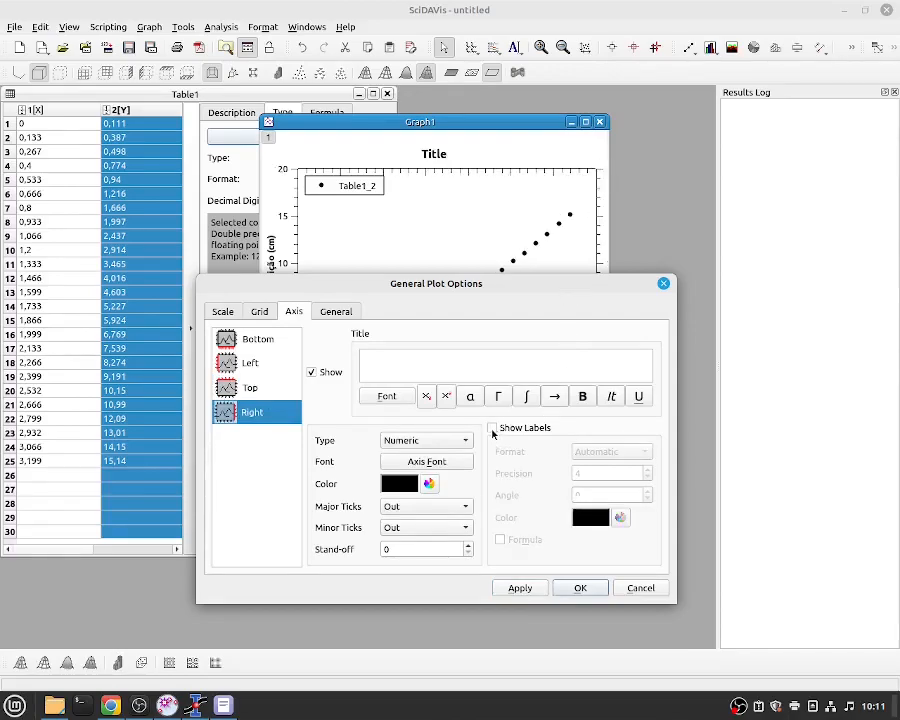
- Set both the major and minor ticks of the right axis to In
{"action": "left_click", "coordinate": [447, 506]}
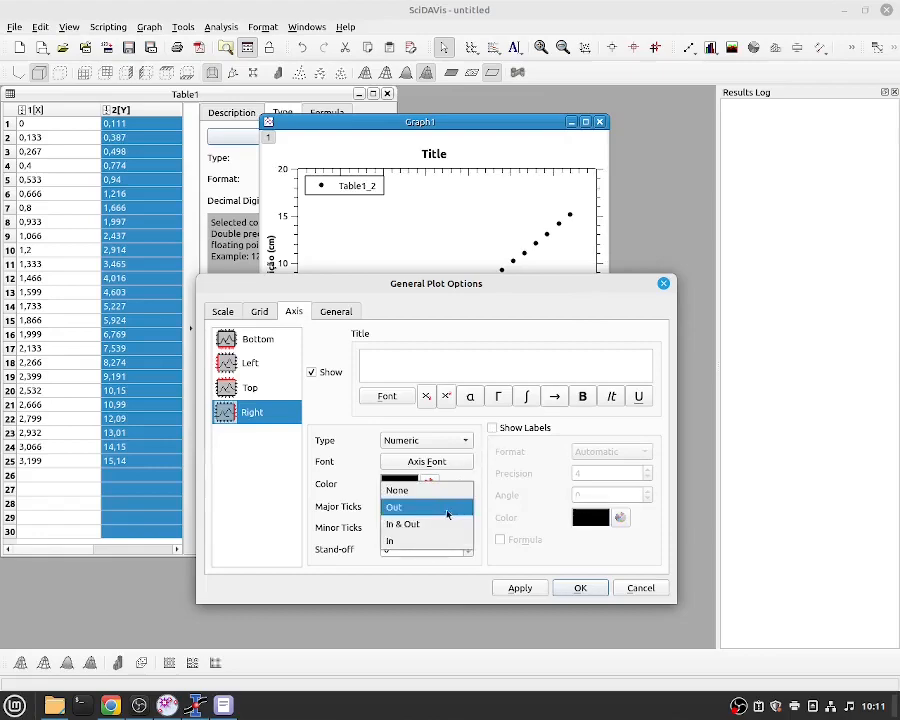
{"action": "left_click", "coordinate": [450, 550]}
{"action": "left_click", "coordinate": [453, 509]}
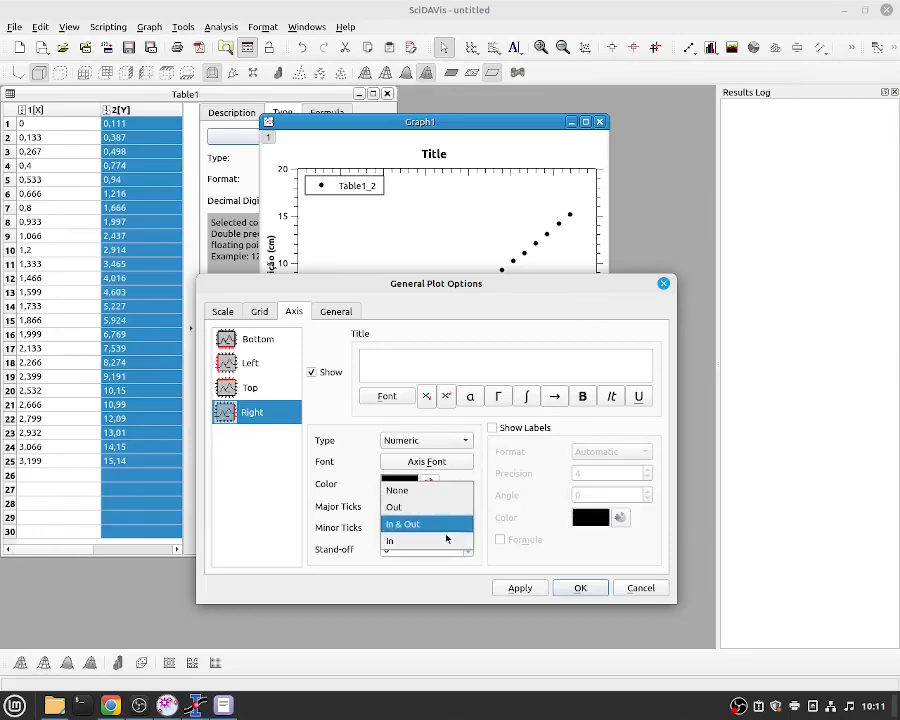
{"action": "left_click", "coordinate": [444, 544]}
{"action": "left_click", "coordinate": [457, 527]}
{"action": "left_click", "coordinate": [456, 558]}
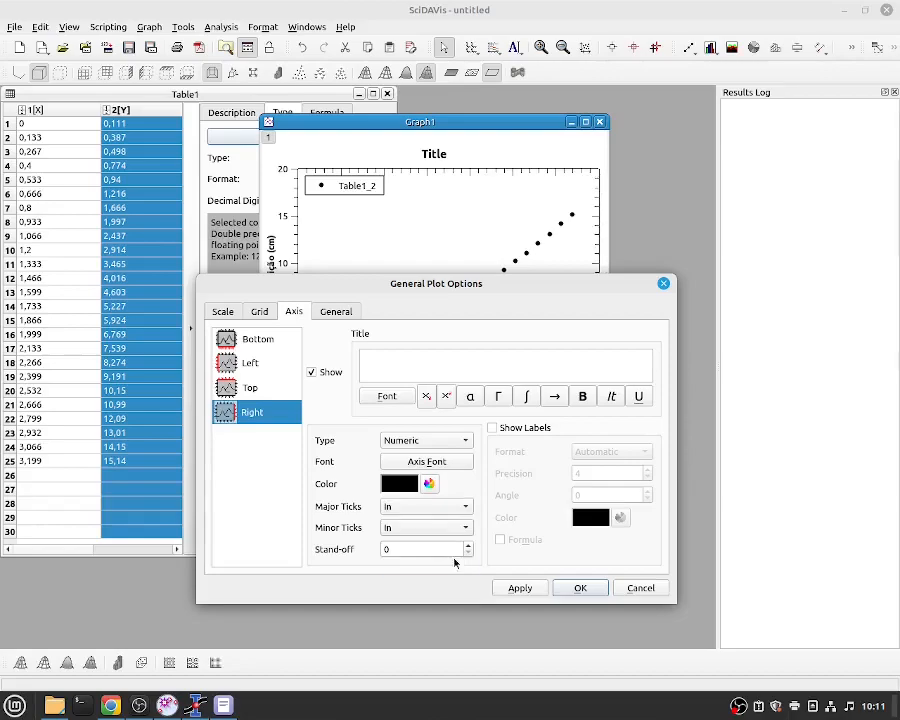
- Check the top axis scale, accept the plot options and reposition the graph window beside the table data
{"action": "left_click_drag", "start_coordinate": [500, 291], "coordinate": [521, 453]}
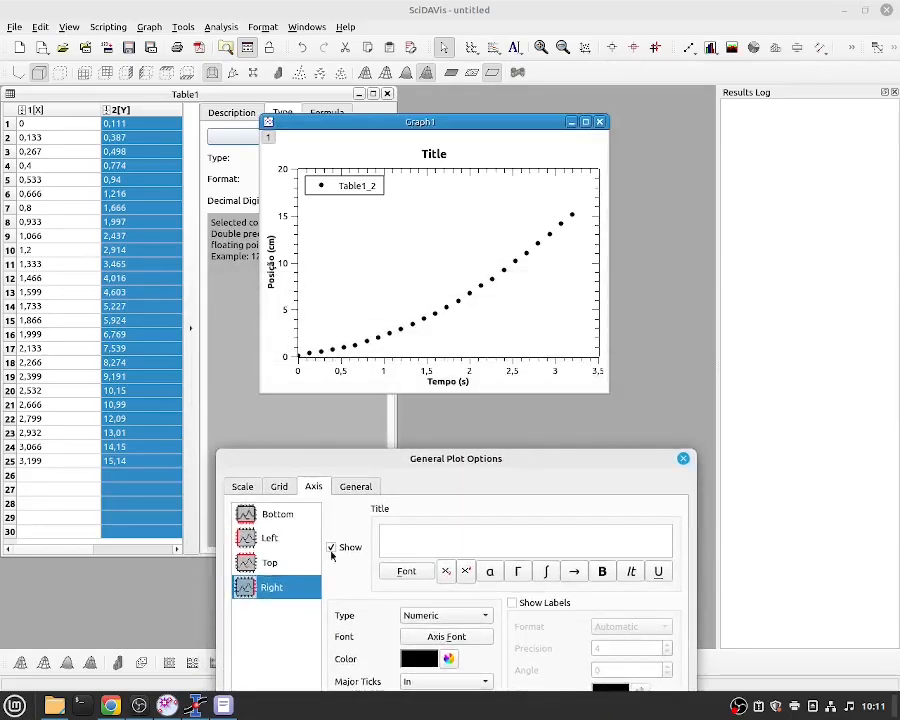
{"action": "left_click", "coordinate": [272, 566]}
{"action": "left_click_drag", "start_coordinate": [455, 464], "coordinate": [437, 210]}
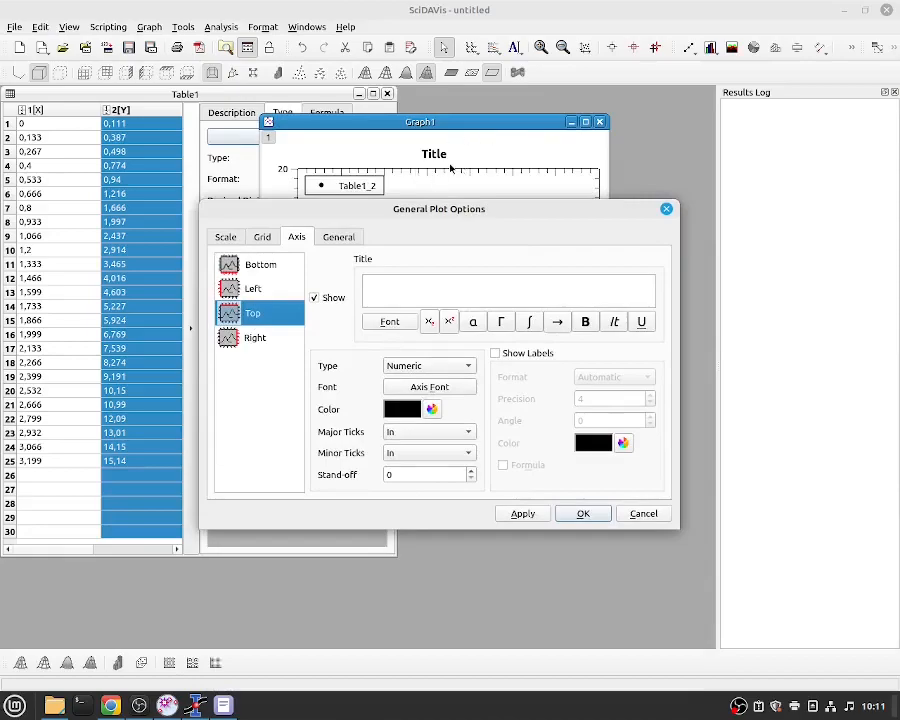
{"action": "left_click", "coordinate": [231, 237]}
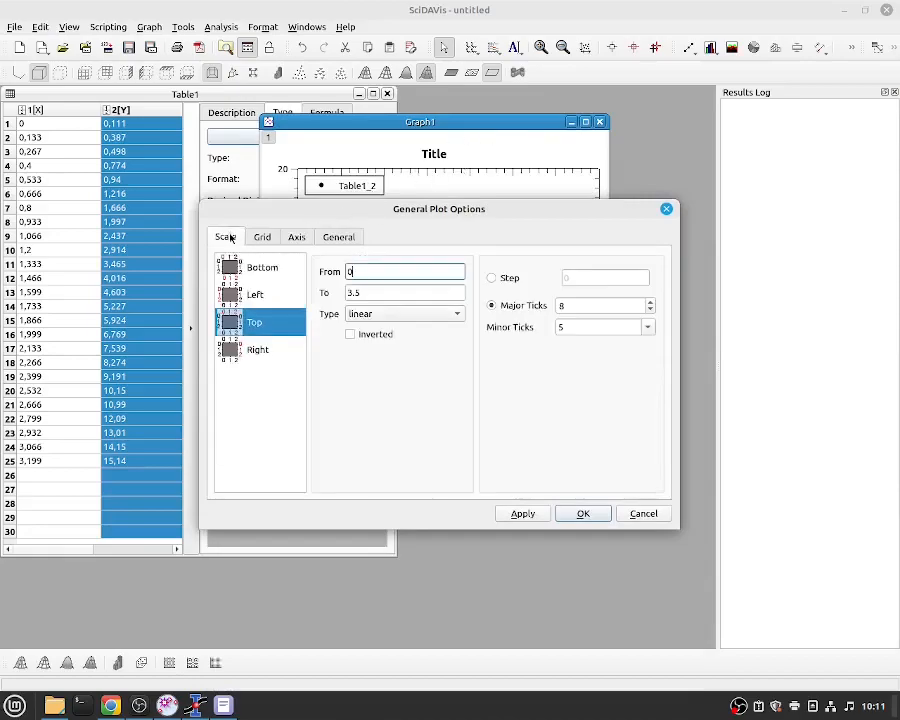
{"action": "left_click", "coordinate": [583, 513]}
{"action": "left_click_drag", "start_coordinate": [355, 123], "coordinate": [408, 134]}
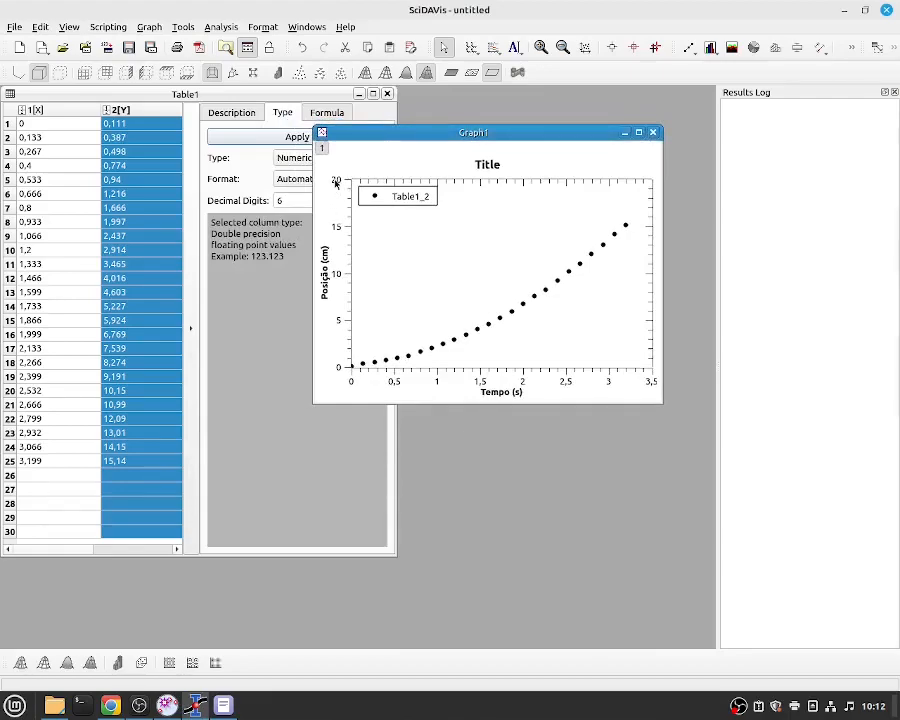
- Set the number label font of the graph's left axis to Ubuntu Bold, size 10
{"action": "double_click", "coordinate": [336, 184]}
{"action": "left_click", "coordinate": [300, 191]}
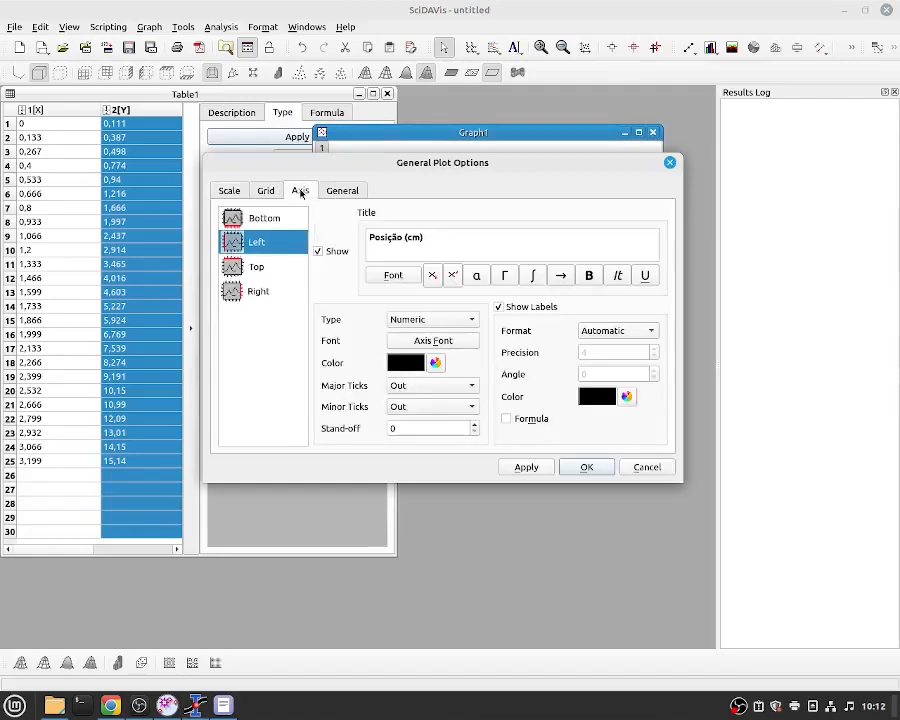
{"action": "left_click_drag", "start_coordinate": [300, 191], "coordinate": [284, 308]}
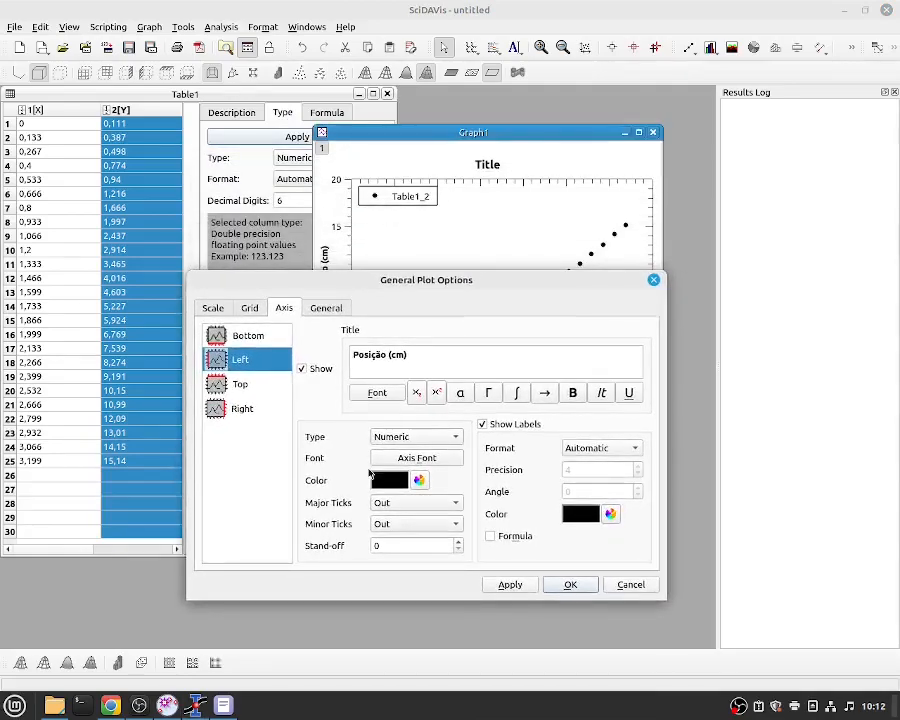
{"action": "left_click", "coordinate": [452, 458]}
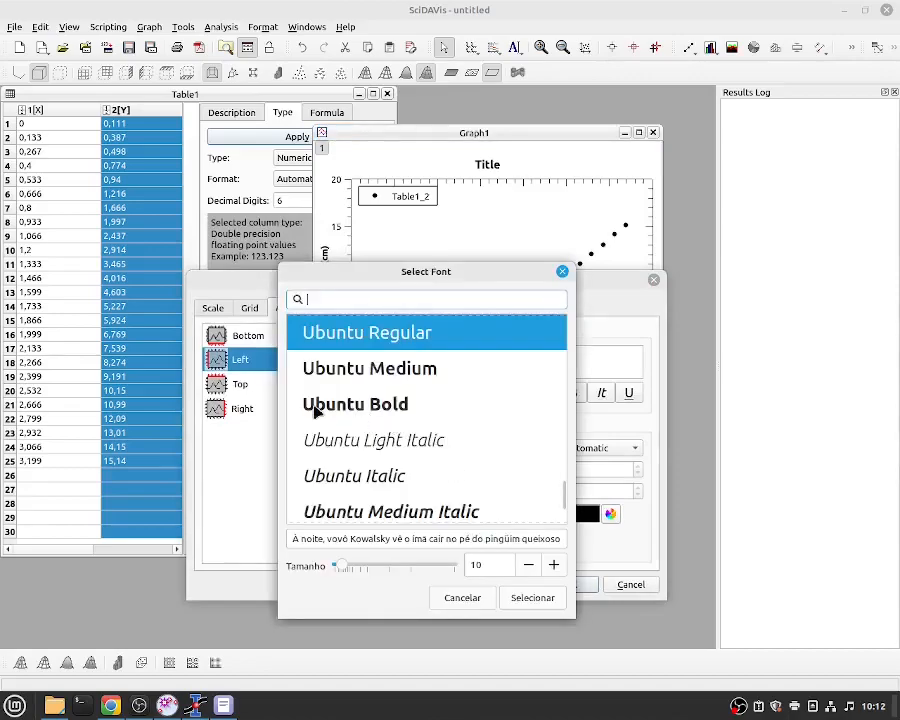
{"action": "left_click", "coordinate": [397, 414]}
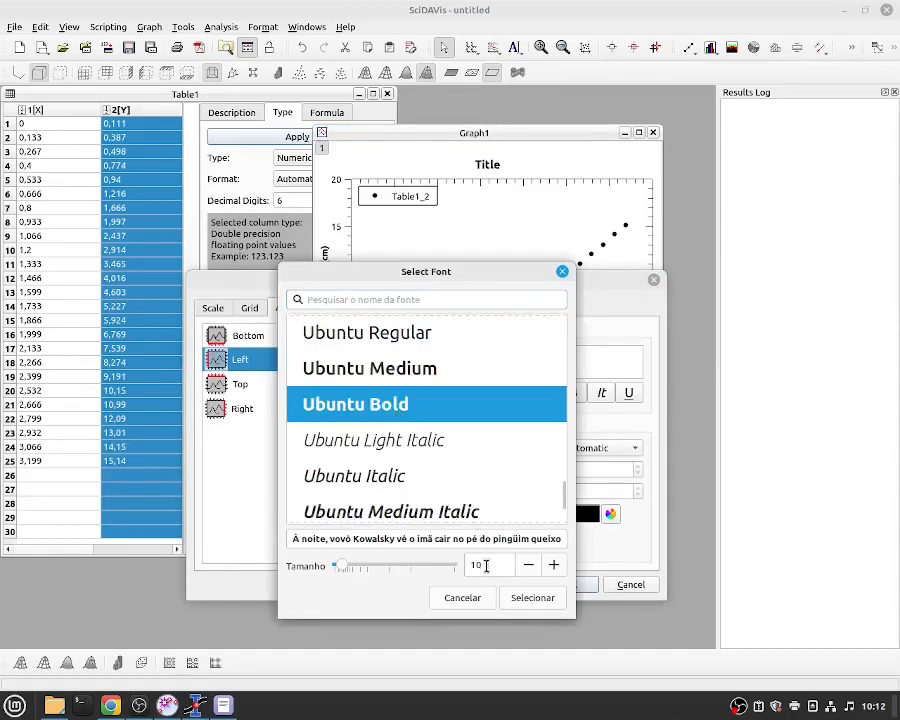
{"action": "left_click", "coordinate": [532, 597]}
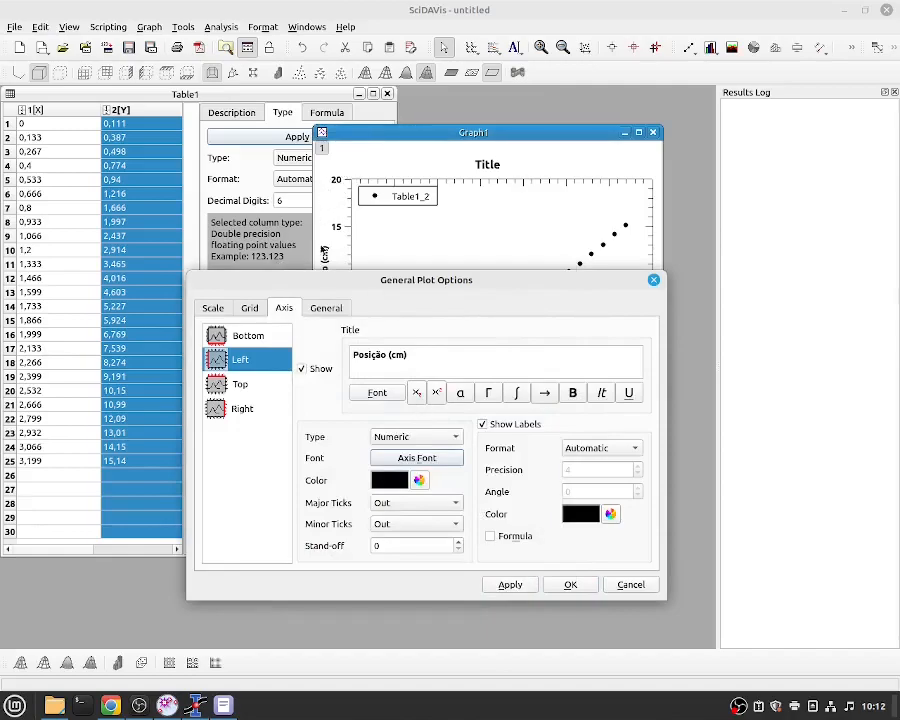
- Set the bottom axis number font to Ubuntu Bold, size 10, and accept the plot options
{"action": "left_click", "coordinate": [246, 336]}
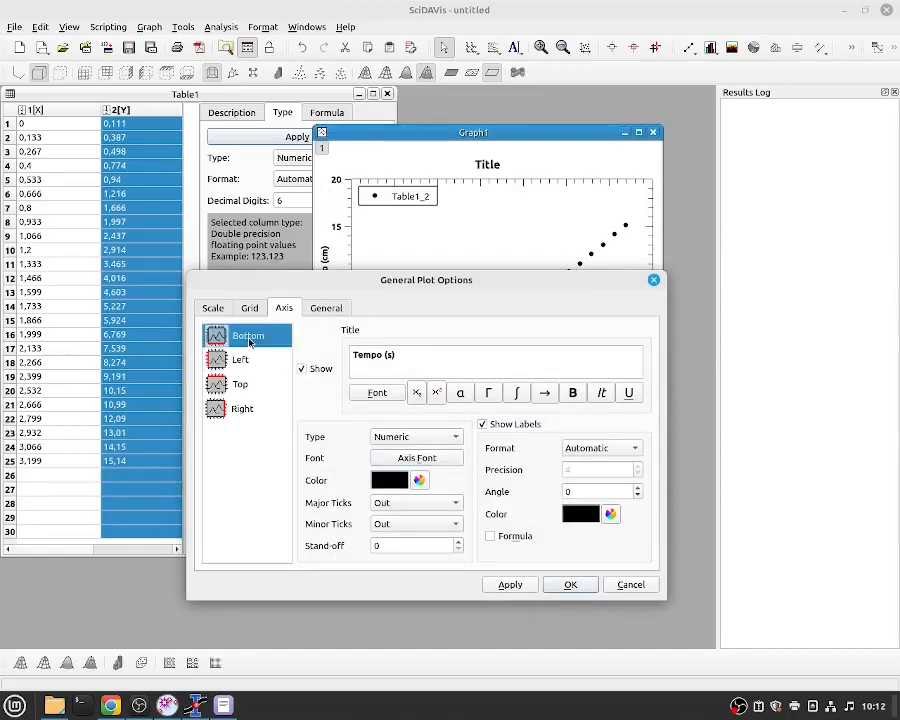
{"action": "left_click", "coordinate": [415, 457]}
{"action": "left_click", "coordinate": [374, 405]}
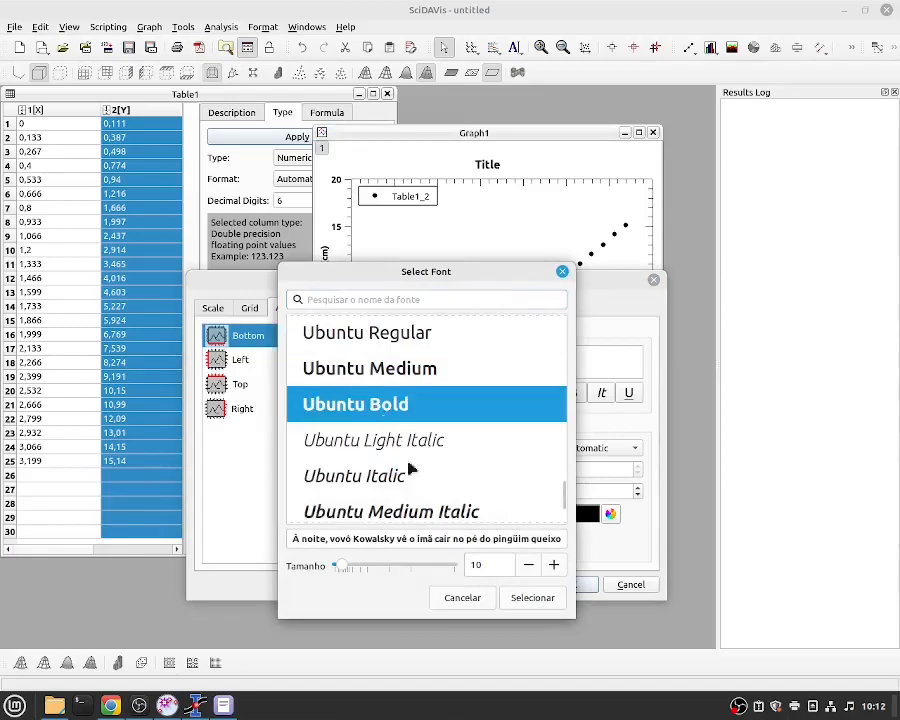
{"action": "left_click", "coordinate": [532, 597]}
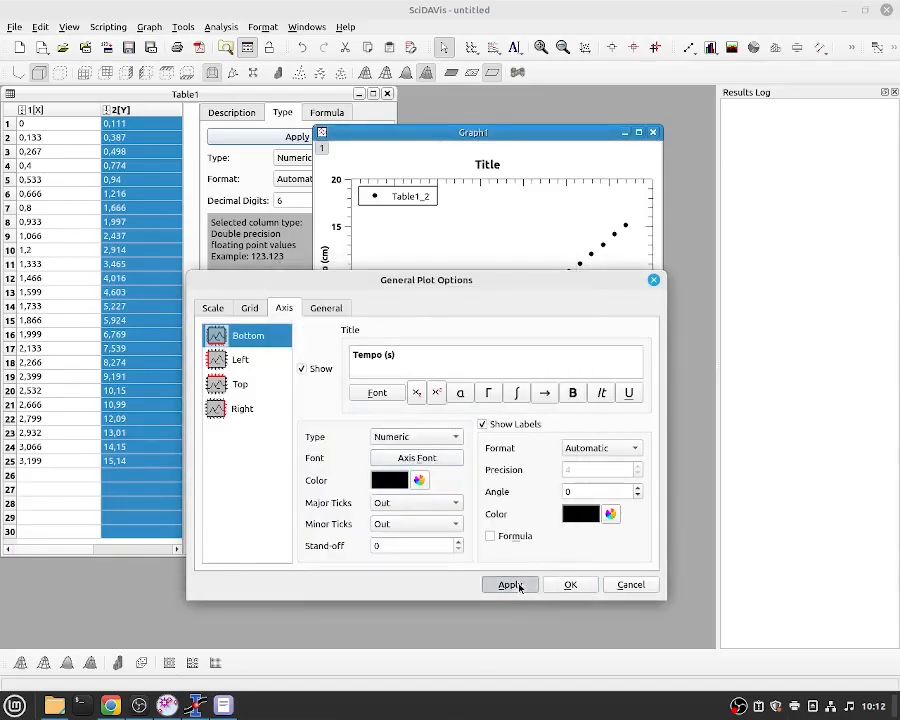
{"action": "left_click", "coordinate": [570, 585]}
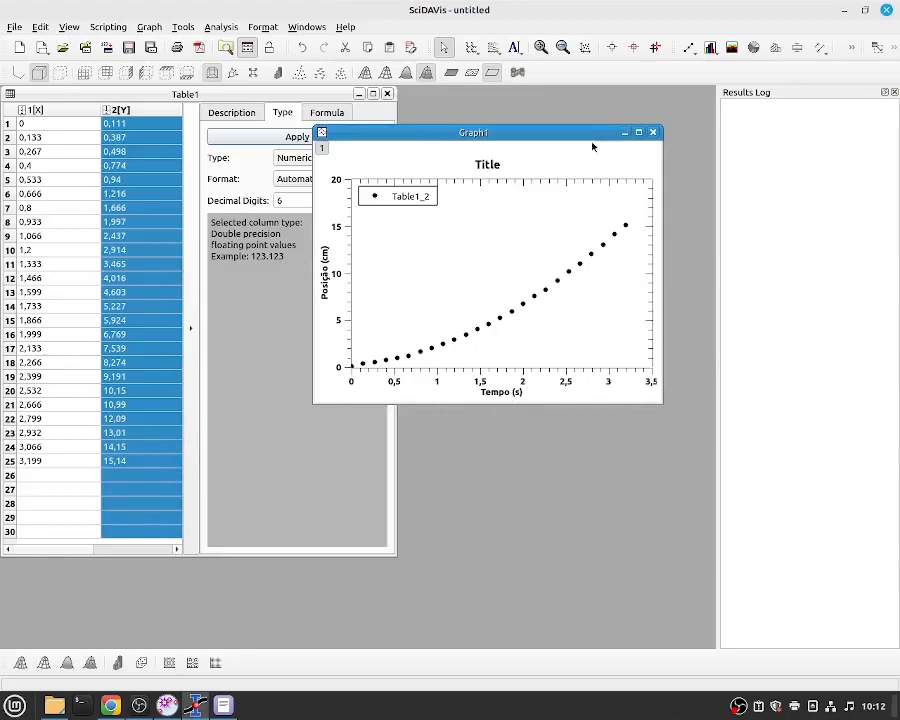
- Remove the placeholder title text above the plot and shift the graph window slightly
{"action": "double_click", "coordinate": [494, 167]}
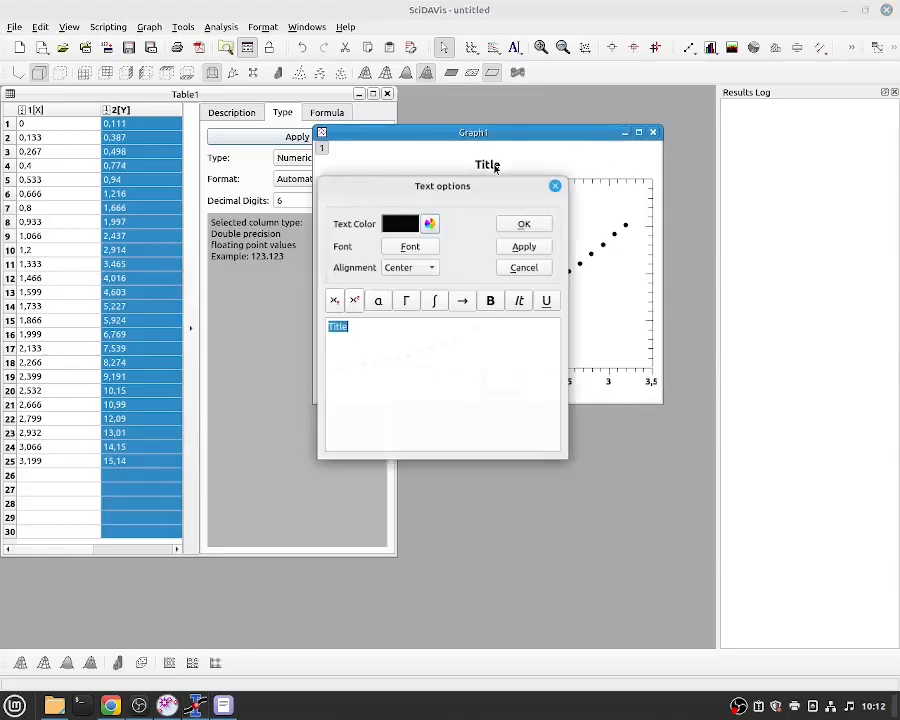
{"action": "key", "text": "BackSpace"}
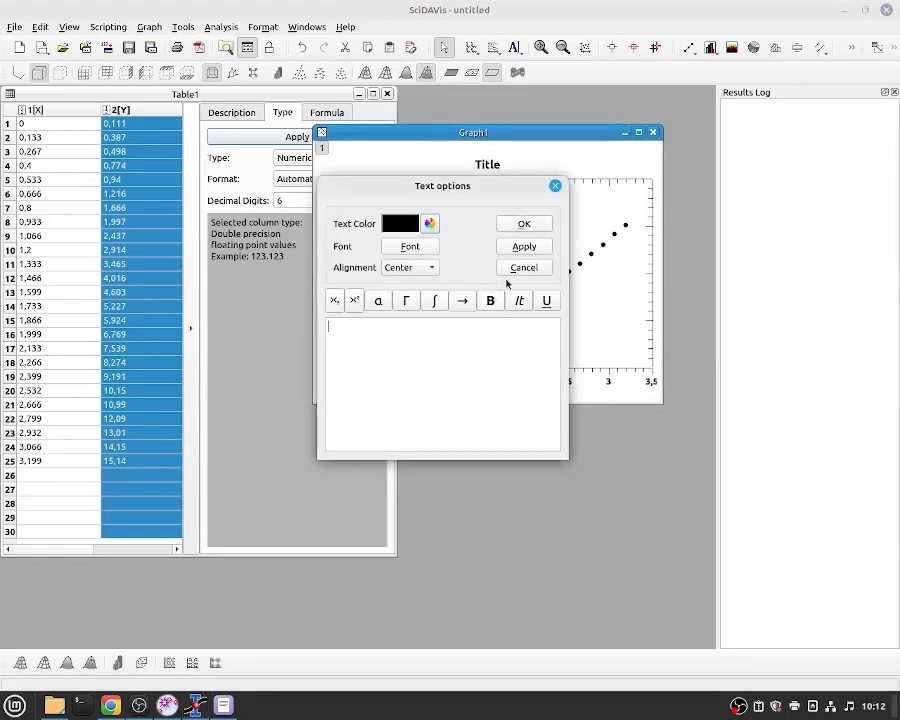
{"action": "left_click", "coordinate": [524, 246]}
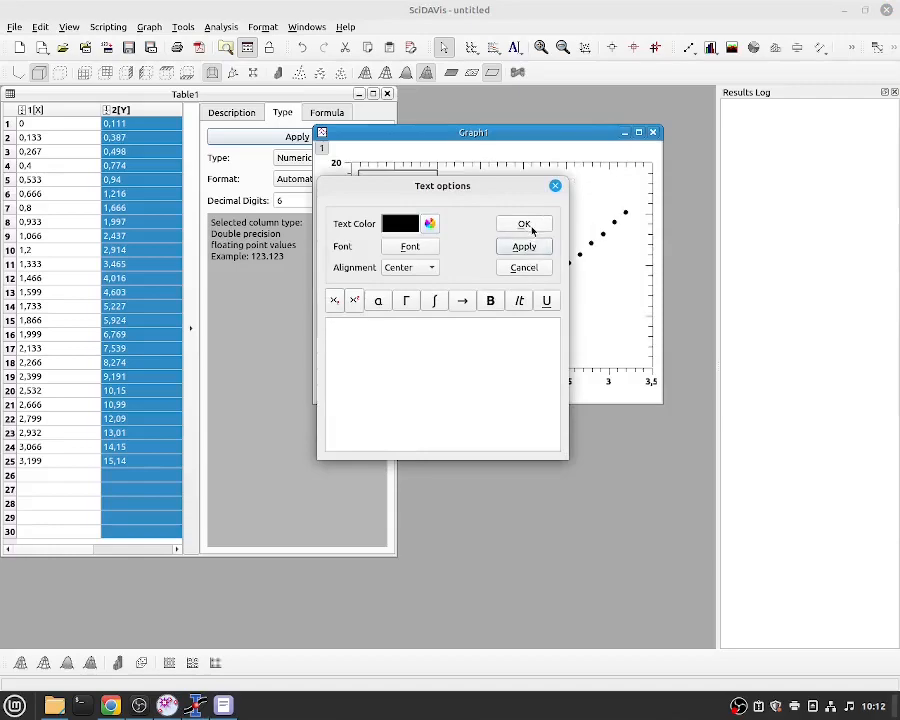
{"action": "left_click", "coordinate": [524, 224]}
{"action": "left_click_drag", "start_coordinate": [518, 137], "coordinate": [539, 164]}
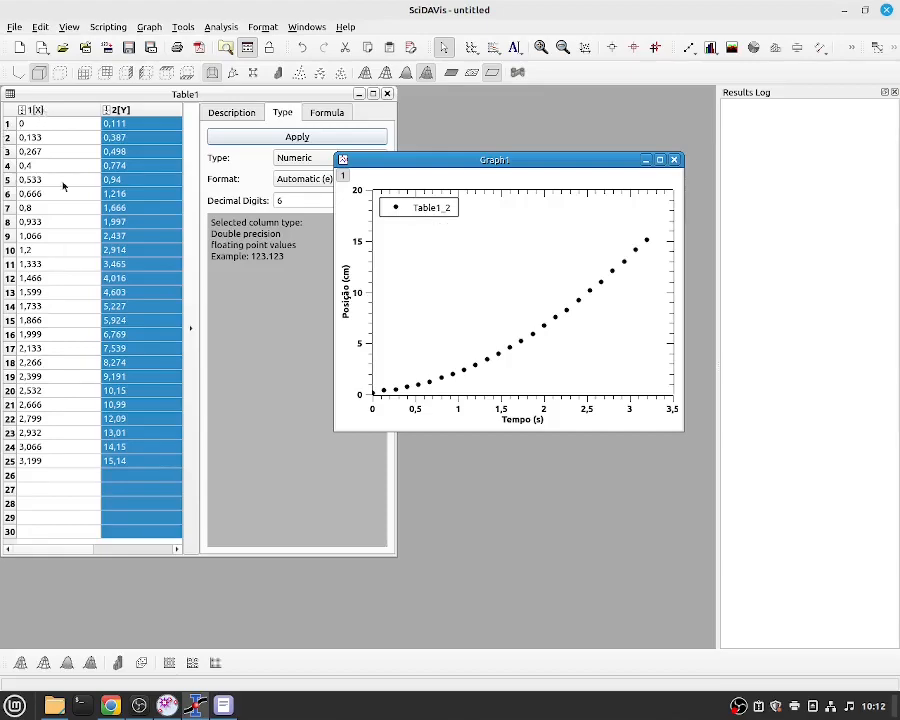
- Replace the legend label Table1_2 with "Dados Experimentais (rampa 5 cm)", keeping its curve symbol, and deselect the legend
{"action": "double_click", "coordinate": [436, 213]}
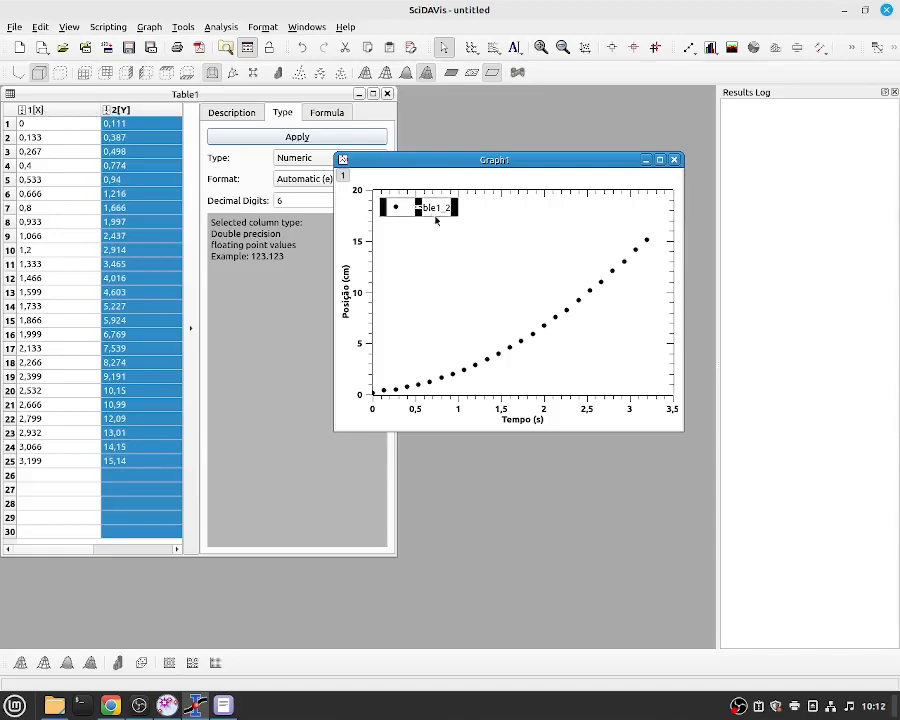
{"action": "key", "text": "Up"}
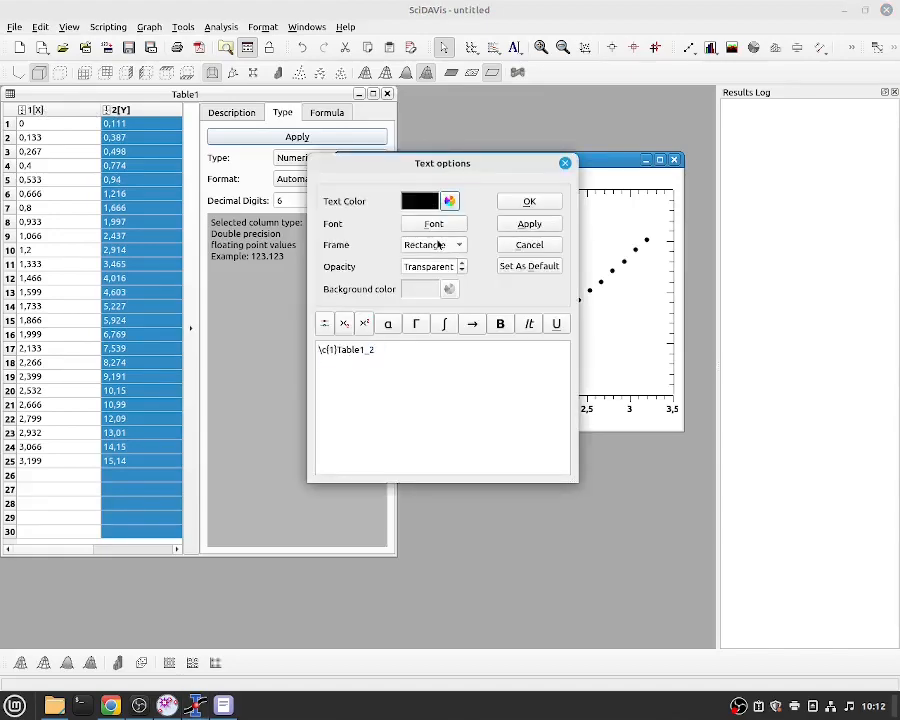
{"action": "key", "text": "shift+Right"}
{"action": "key", "text": "shift+Right"}
{"action": "key", "text": "shift+Right"}
{"action": "key", "text": "shift+Right"}
{"action": "key", "text": "shift+Right"}
{"action": "key", "text": "shift+Right"}
{"action": "key", "text": "shift+Right"}
{"action": "key", "text": "shift+Right"}
{"action": "key", "text": "shift+Right"}
{"action": "type", "text": "D"}
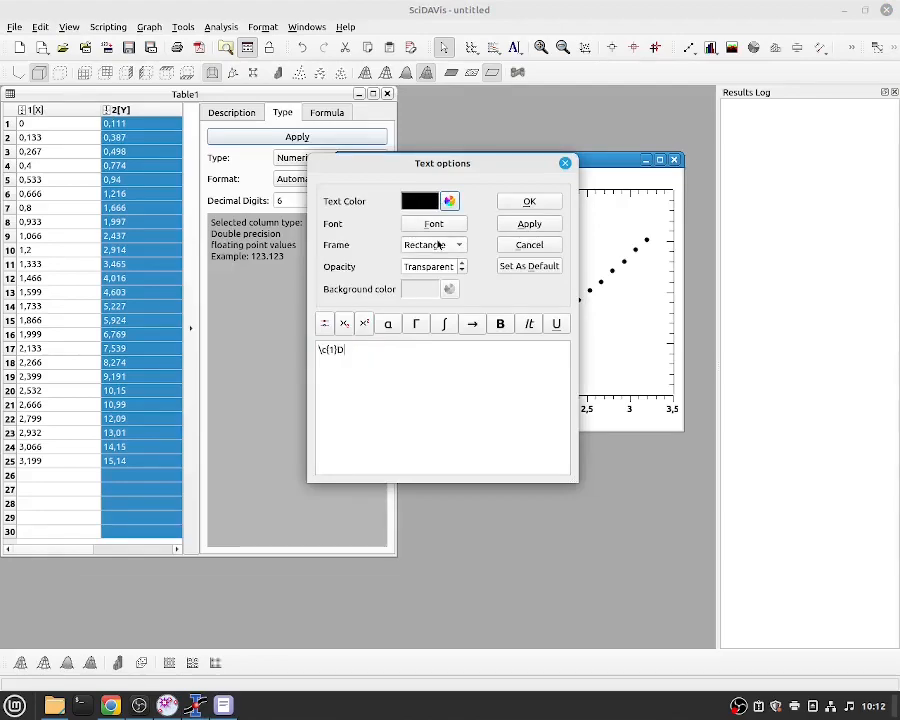
{"action": "type", "text": "ados Ex"}
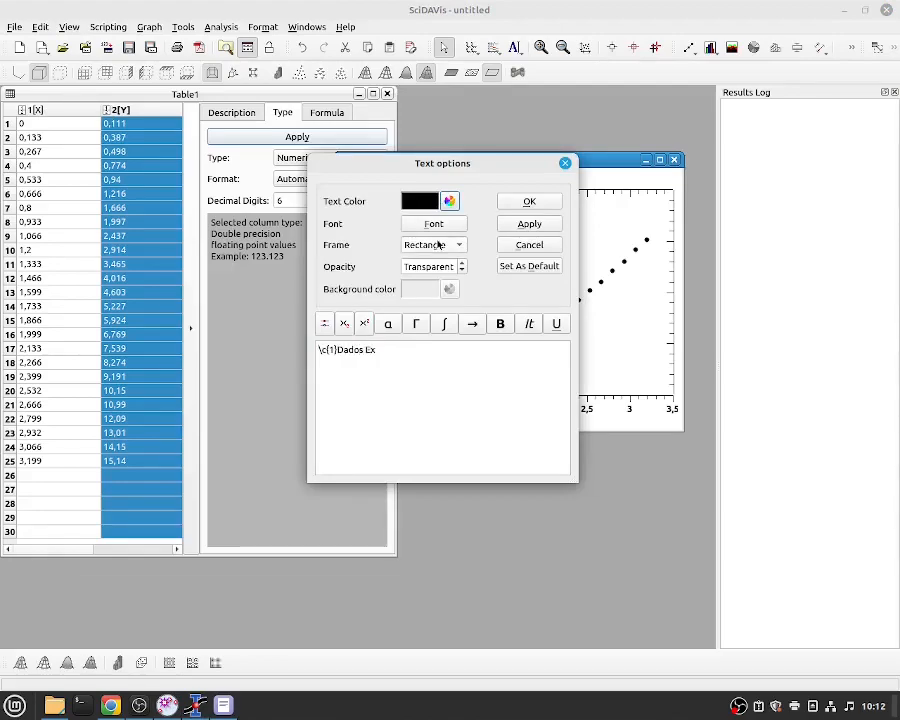
{"action": "type", "text": "perimentais"}
{"action": "type", "text": " (r"}
{"action": "type", "text": "a"}
{"action": "key", "text": "BackSpace"}
{"action": "type", "text": "rampa 5cm)"}
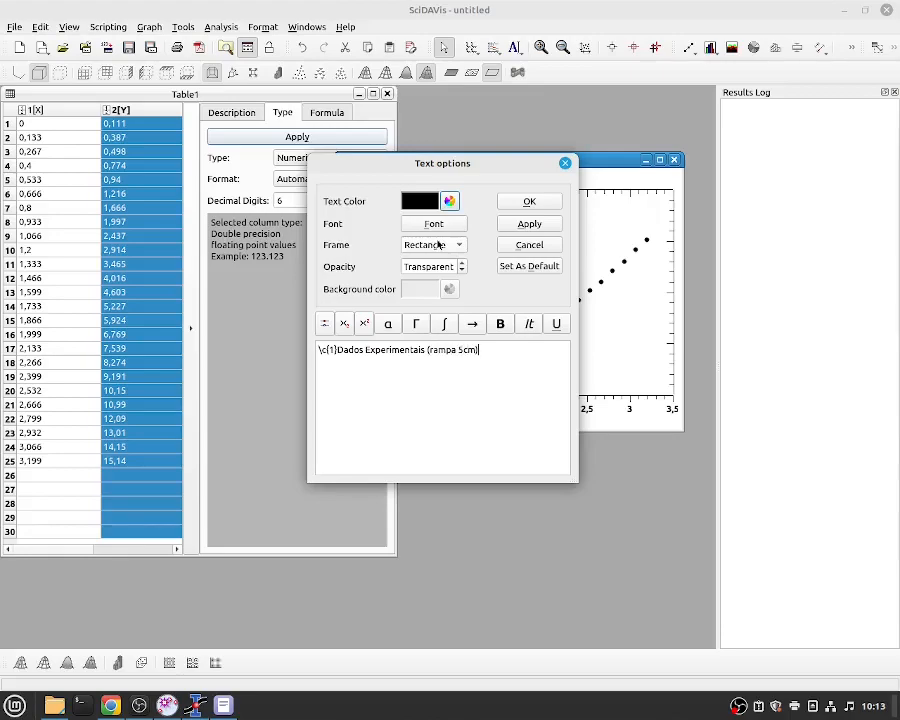
{"action": "key", "text": "Left"}
{"action": "key", "text": "Left"}
{"action": "key", "text": "Left"}
{"action": "left_click", "coordinate": [529, 201]}
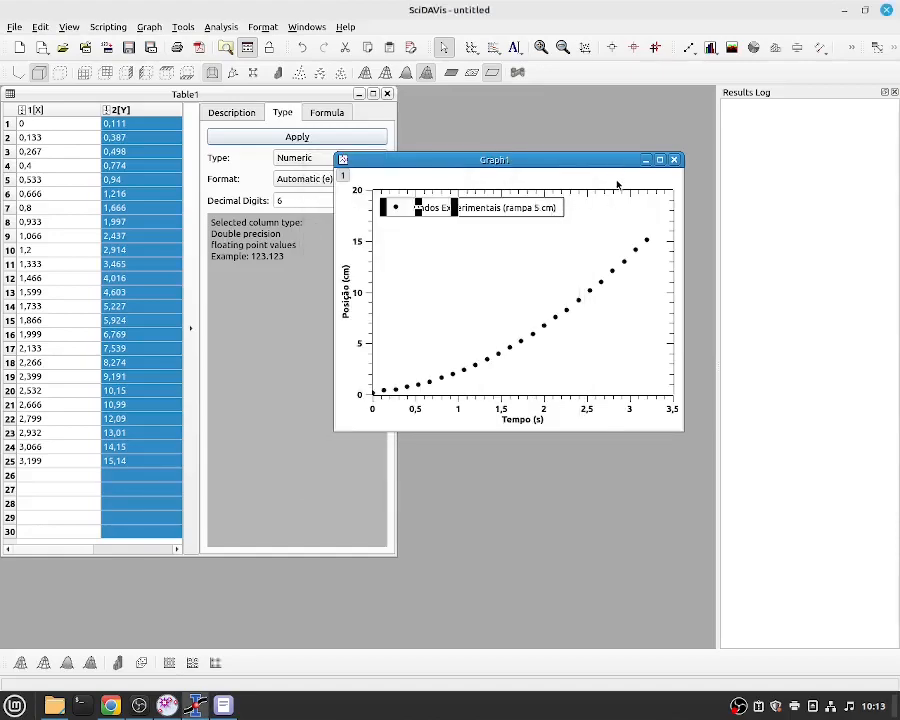
{"action": "left_click", "coordinate": [471, 424]}
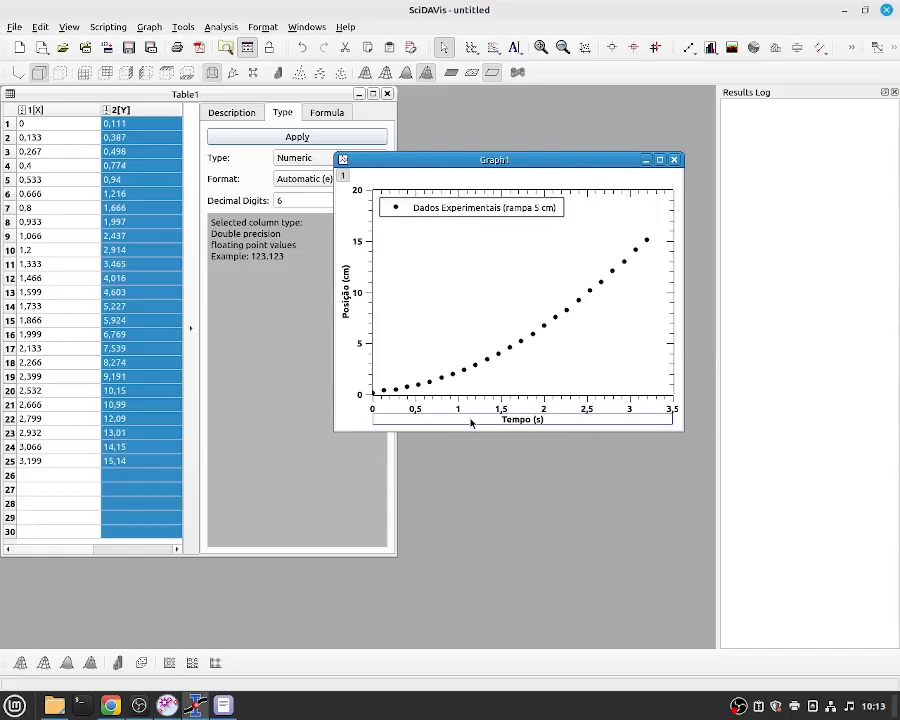
- Clear the layer selection and move the graph window slightly higher in the workspace
{"action": "left_click", "coordinate": [354, 418]}
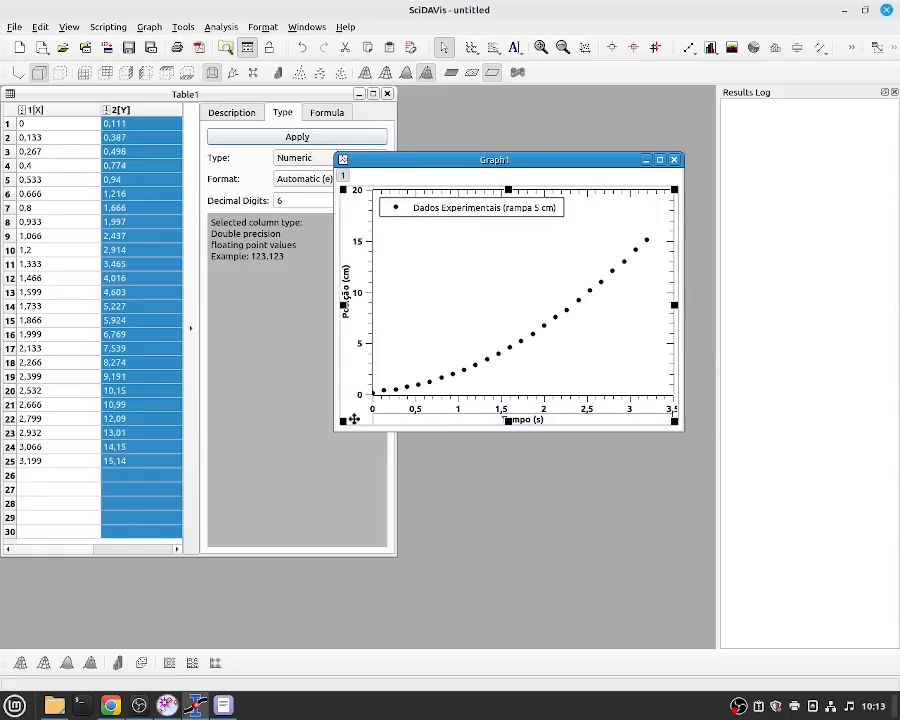
{"action": "left_click", "coordinate": [411, 181]}
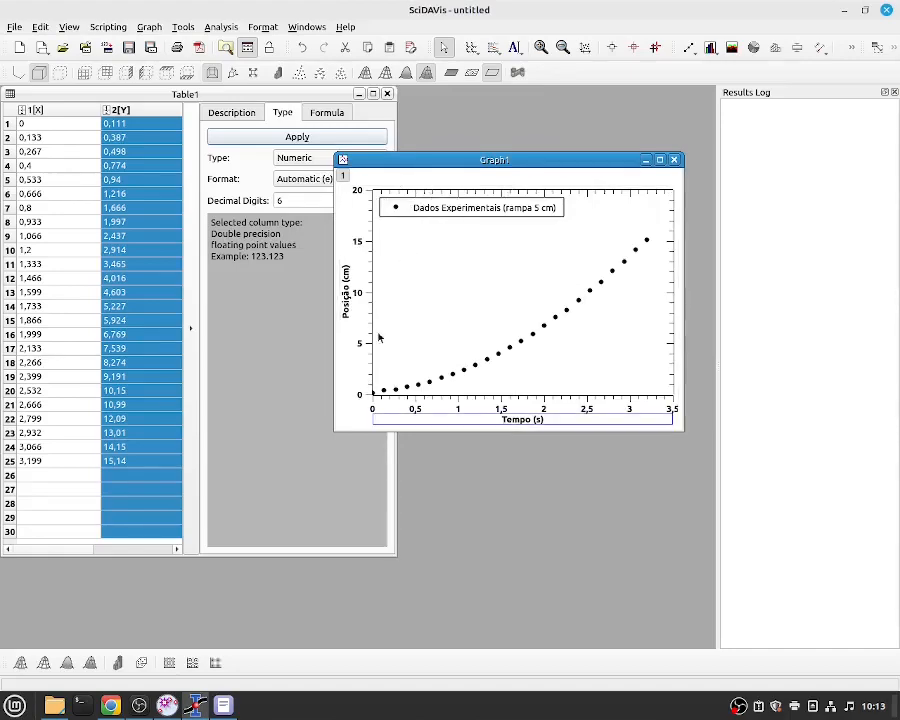
{"action": "left_click", "coordinate": [375, 298]}
{"action": "left_click", "coordinate": [470, 172]}
{"action": "left_click_drag", "start_coordinate": [491, 169], "coordinate": [504, 125]}
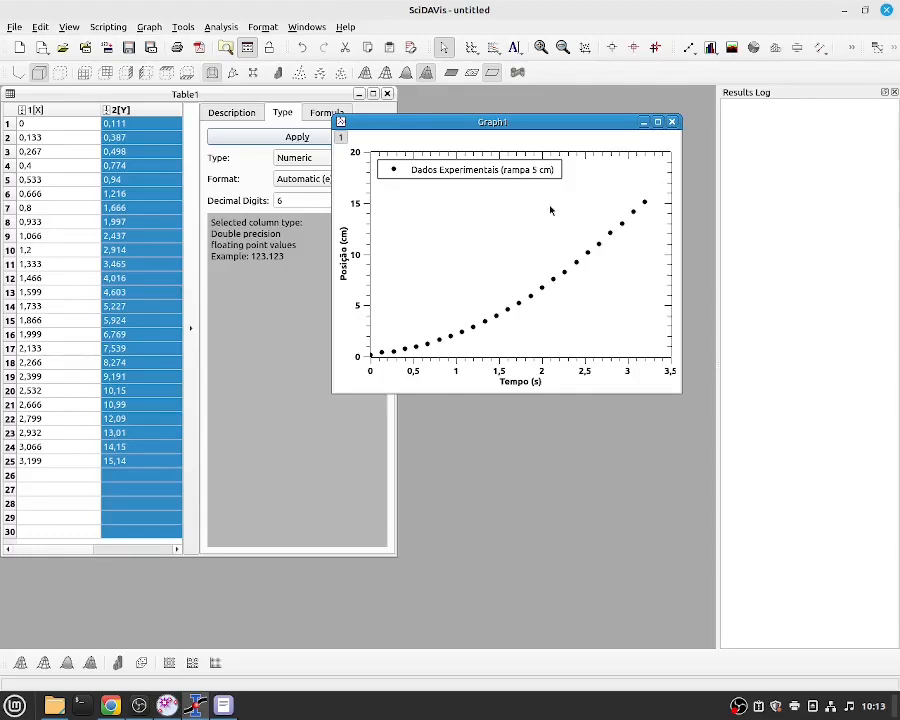
- Fit an order 2 polynomial to Table1_2 in red, with the formula shown on the graph
{"action": "right_click", "coordinate": [343, 143]}
{"action": "mouse_move", "coordinate": [480, 217]}
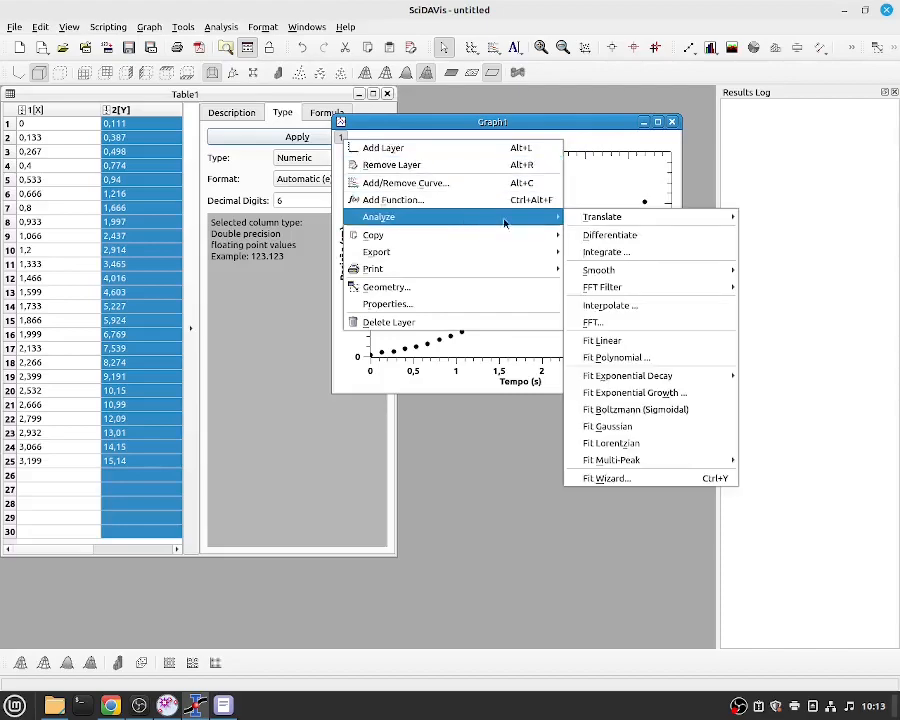
{"action": "right_click", "coordinate": [668, 362]}
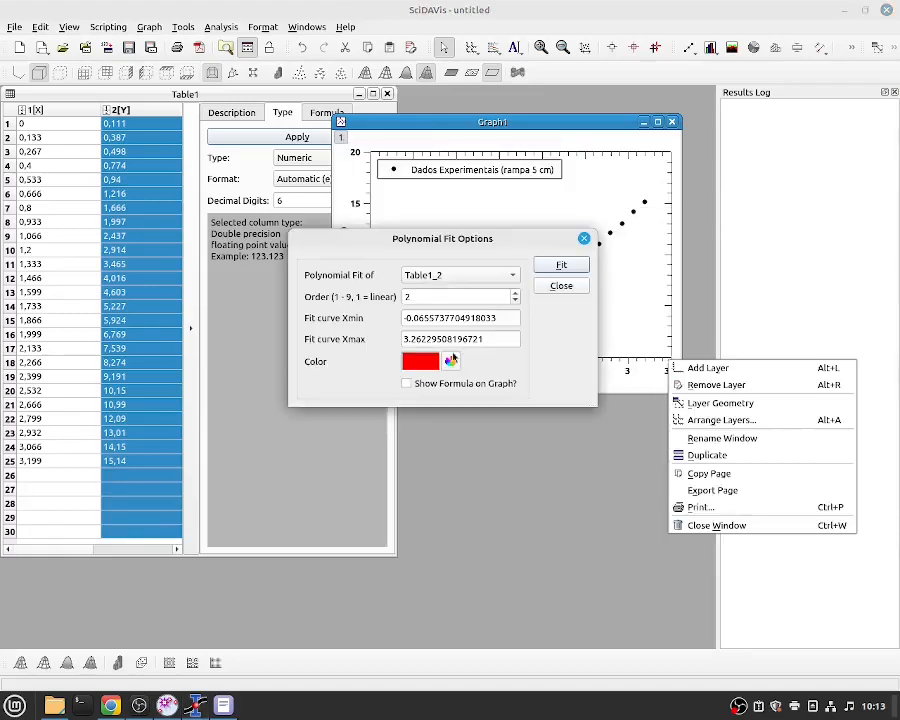
{"action": "left_click", "coordinate": [415, 242]}
{"action": "left_click_drag", "start_coordinate": [407, 244], "coordinate": [357, 282]}
{"action": "left_click", "coordinate": [353, 334]}
{"action": "key", "text": "BackSpace"}
{"action": "type", "text": "2"}
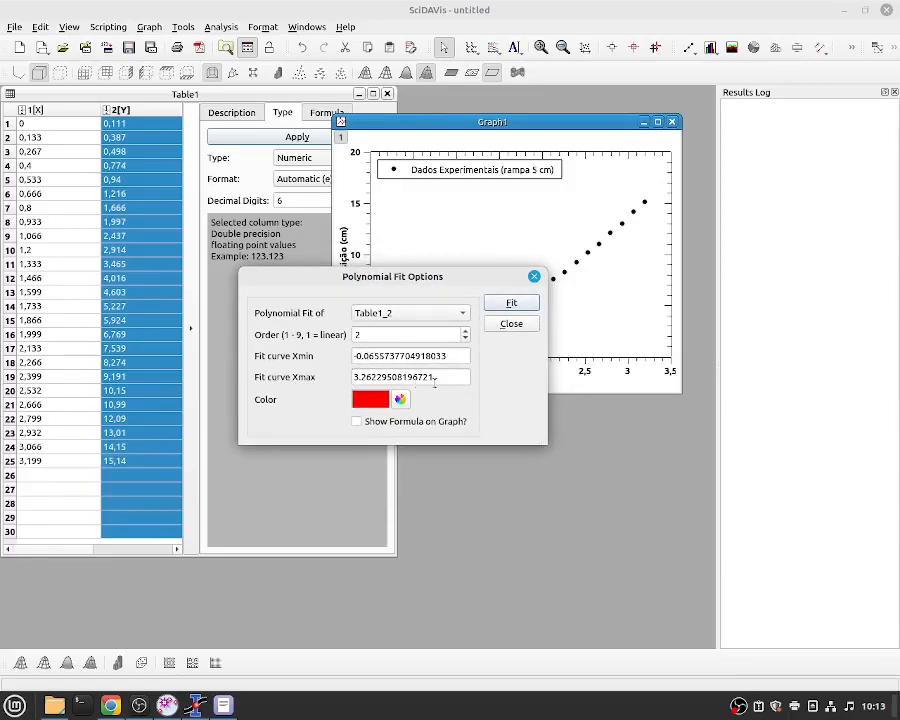
{"action": "left_click_drag", "start_coordinate": [431, 278], "coordinate": [555, 408]}
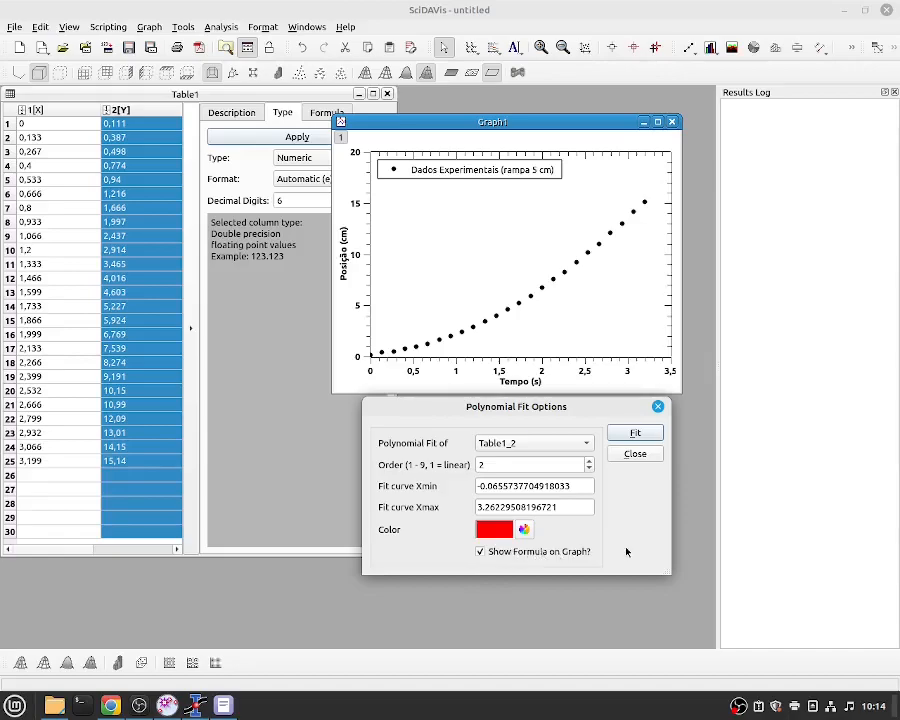
{"action": "left_click", "coordinate": [644, 432]}
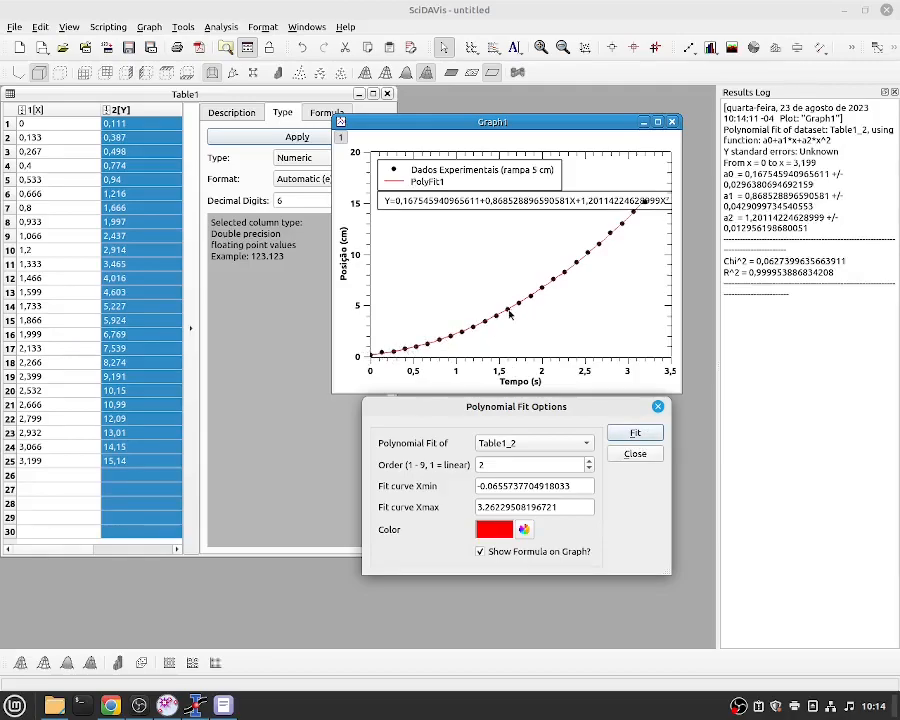
{"action": "left_click", "coordinate": [636, 454]}
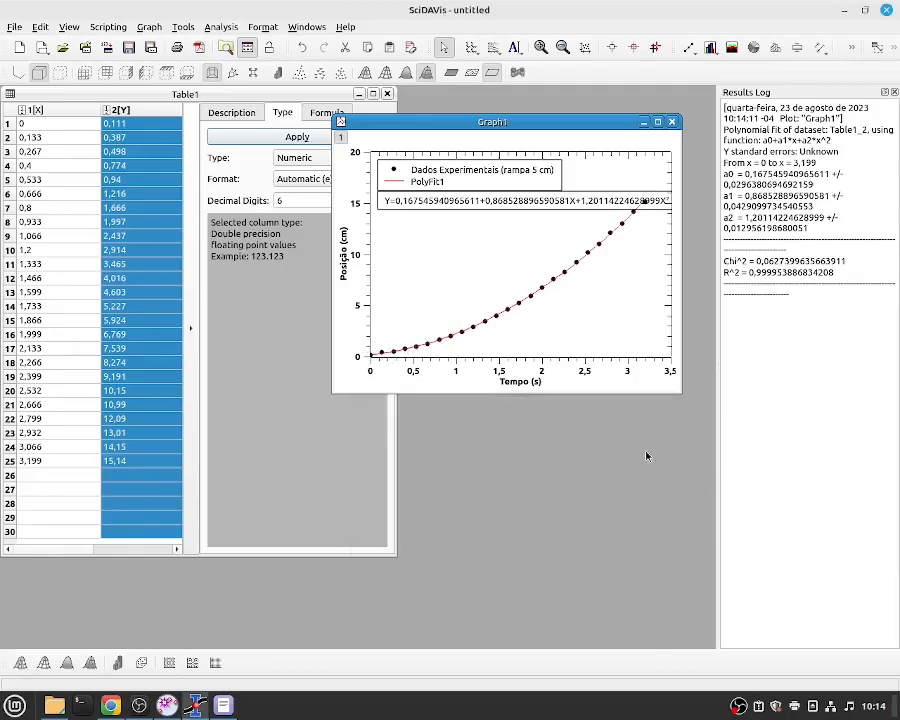
- Rename the fit curve's legend entry from PolyFit1 to "Ajuste Teórico"
{"action": "double_click", "coordinate": [428, 186]}
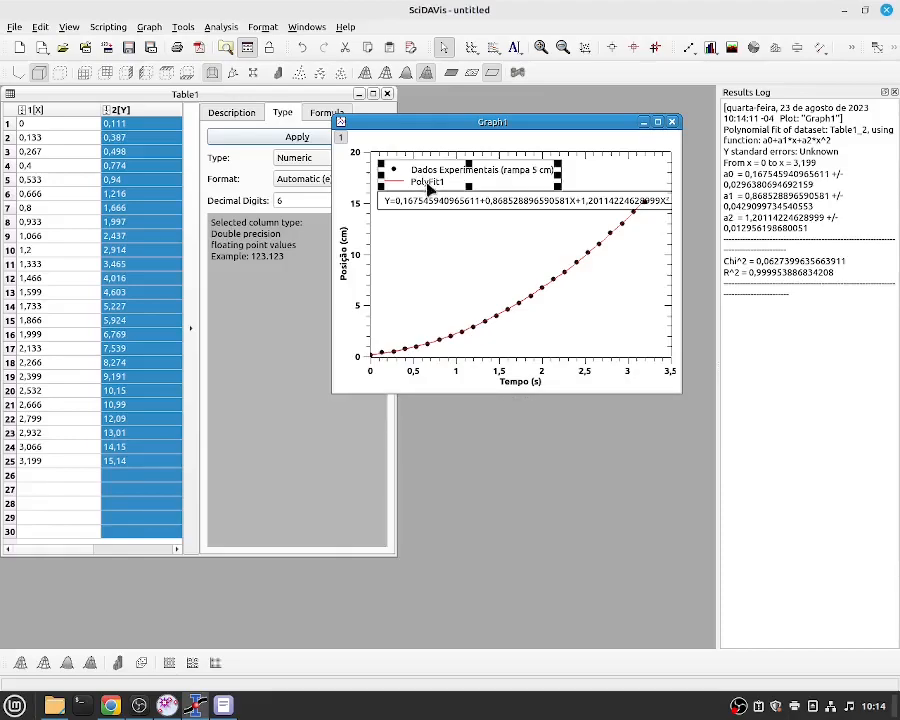
{"action": "left_click", "coordinate": [375, 360]}
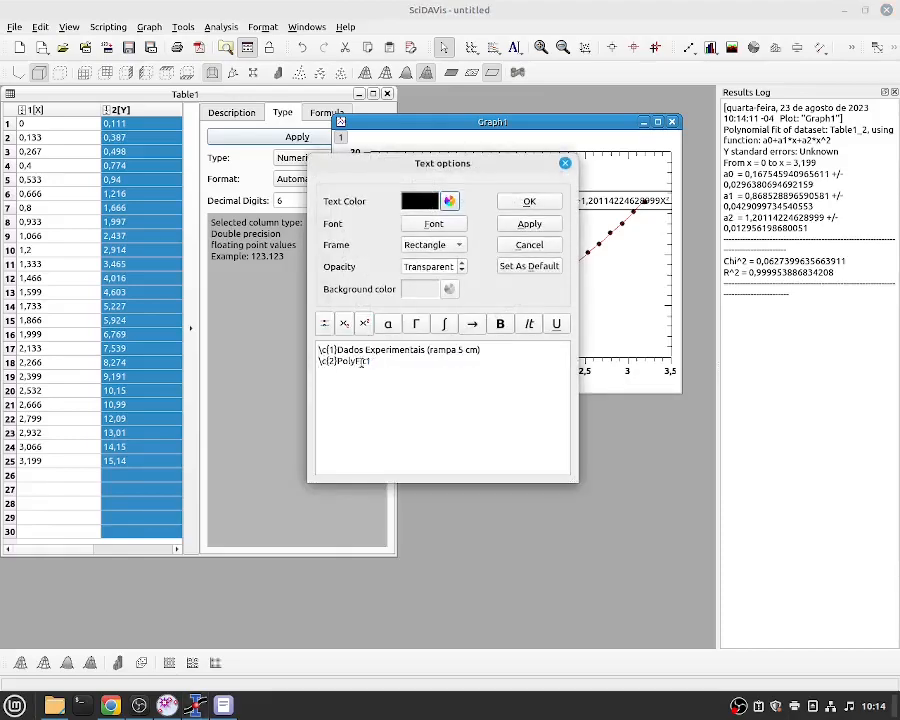
{"action": "left_click_drag", "start_coordinate": [371, 361], "coordinate": [337, 362]}
{"action": "type", "text": "Ajuste Teórico"}
{"action": "left_click", "coordinate": [551, 206]}
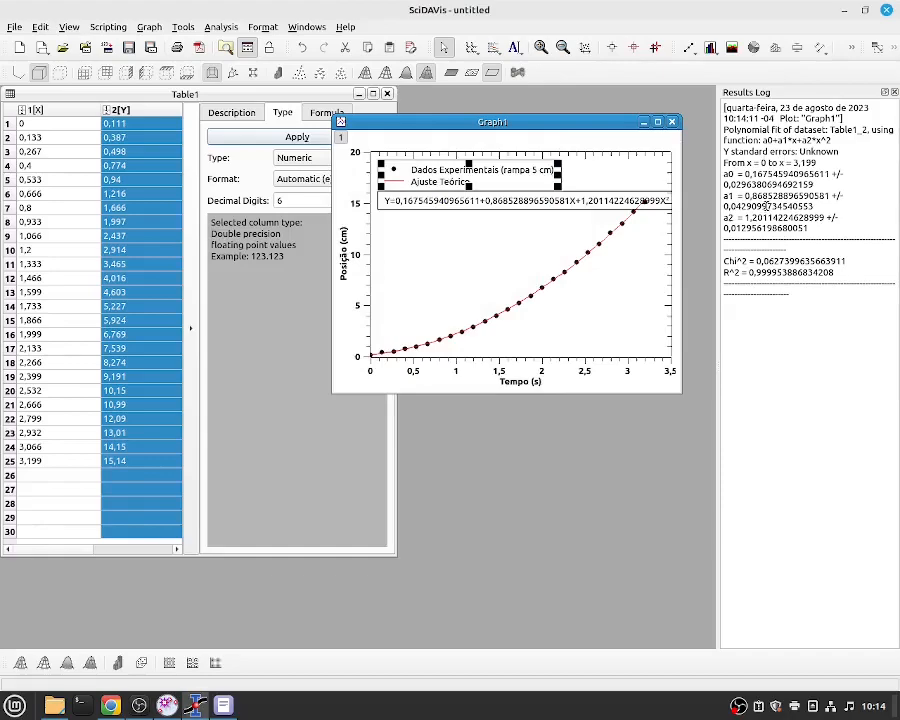
- Examine the fitted coefficients a0, a1 and a2 and the polynomial function in the results log
{"action": "left_click_drag", "start_coordinate": [808, 228], "coordinate": [724, 176]}
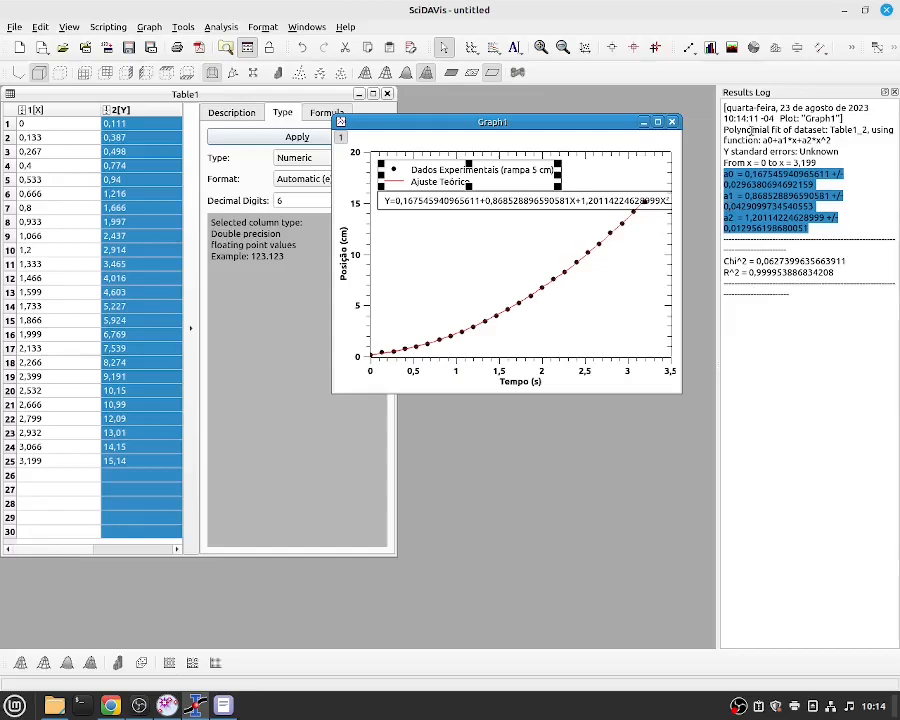
{"action": "left_click", "coordinate": [764, 140]}
{"action": "left_click_drag", "start_coordinate": [764, 140], "coordinate": [841, 142]}
{"action": "left_click", "coordinate": [810, 140]}
{"action": "left_click", "coordinate": [842, 143]}
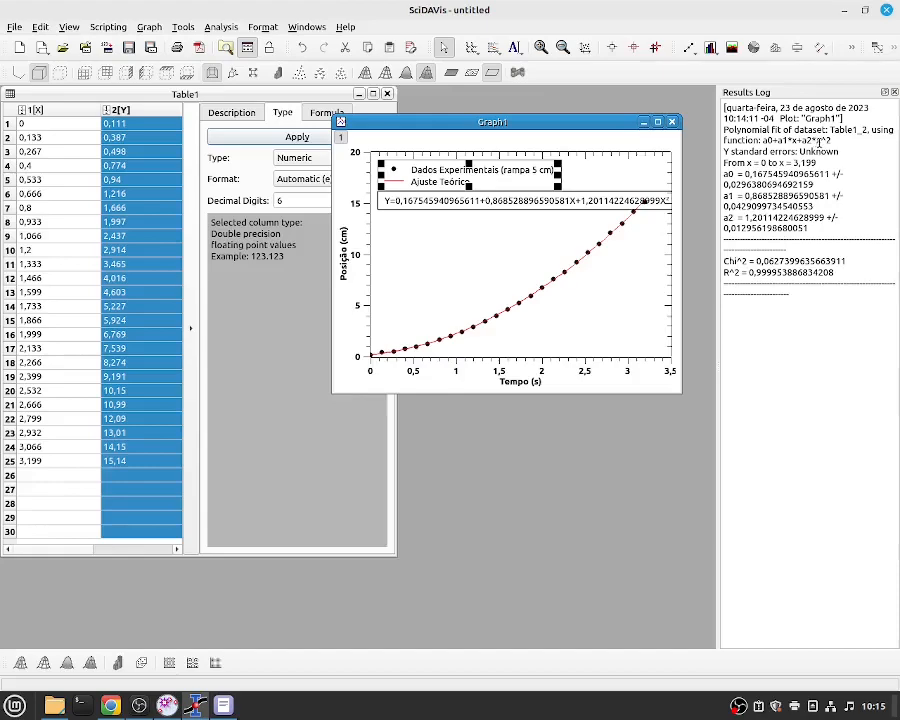
- Shorten the coefficients in the graph's fit equation label to three decimals: 0,167, 0,868 and 1,201
{"action": "left_click", "coordinate": [529, 203]}
{"action": "double_click", "coordinate": [529, 203]}
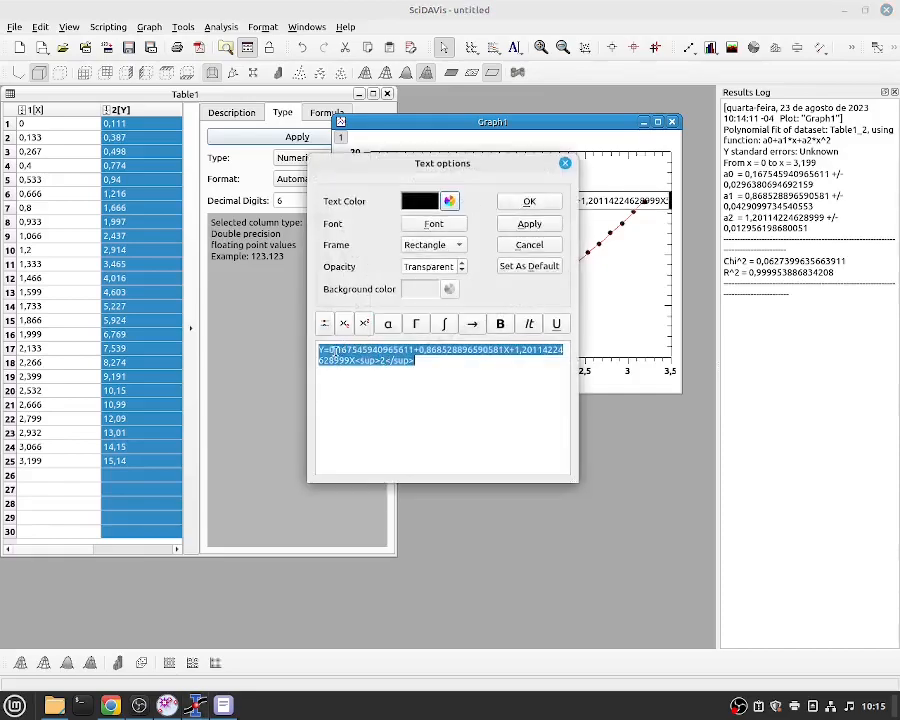
{"action": "left_click_drag", "start_coordinate": [338, 350], "coordinate": [355, 351]}
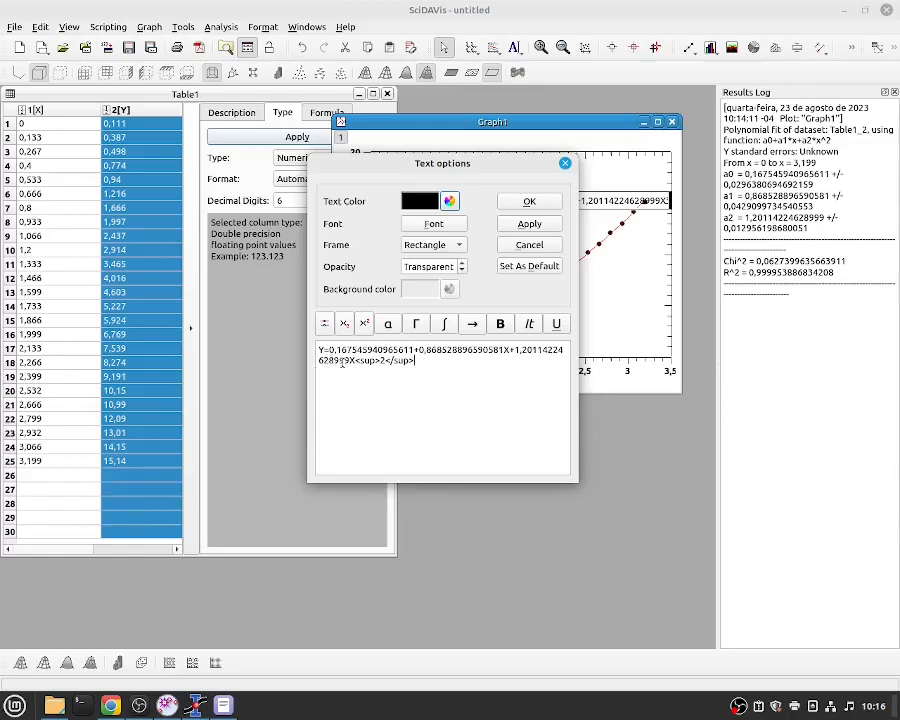
{"action": "left_click_drag", "start_coordinate": [330, 350], "coordinate": [415, 350]}
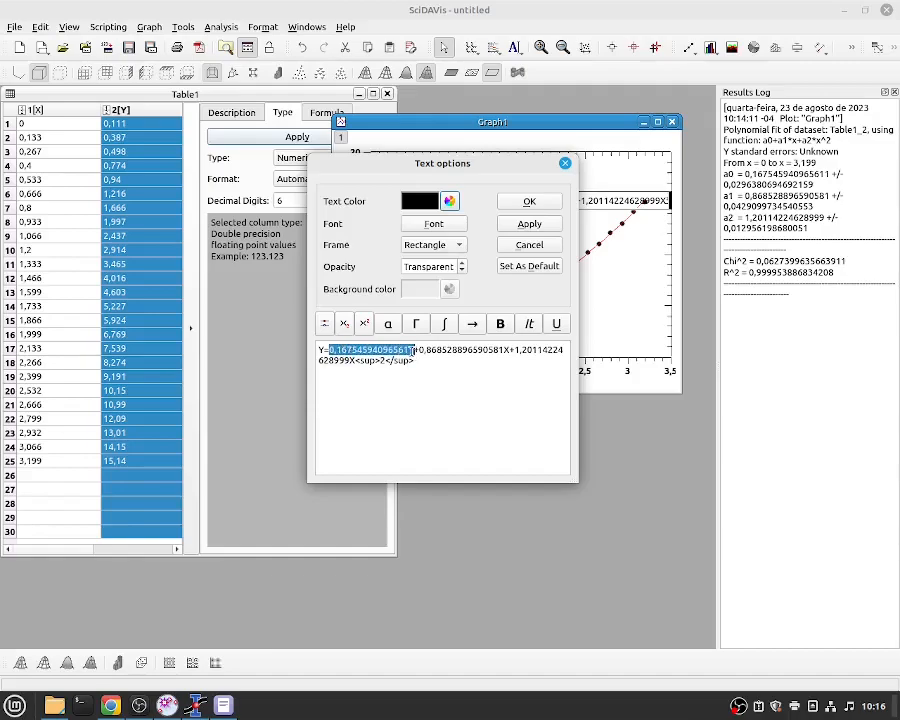
{"action": "left_click", "coordinate": [413, 350]}
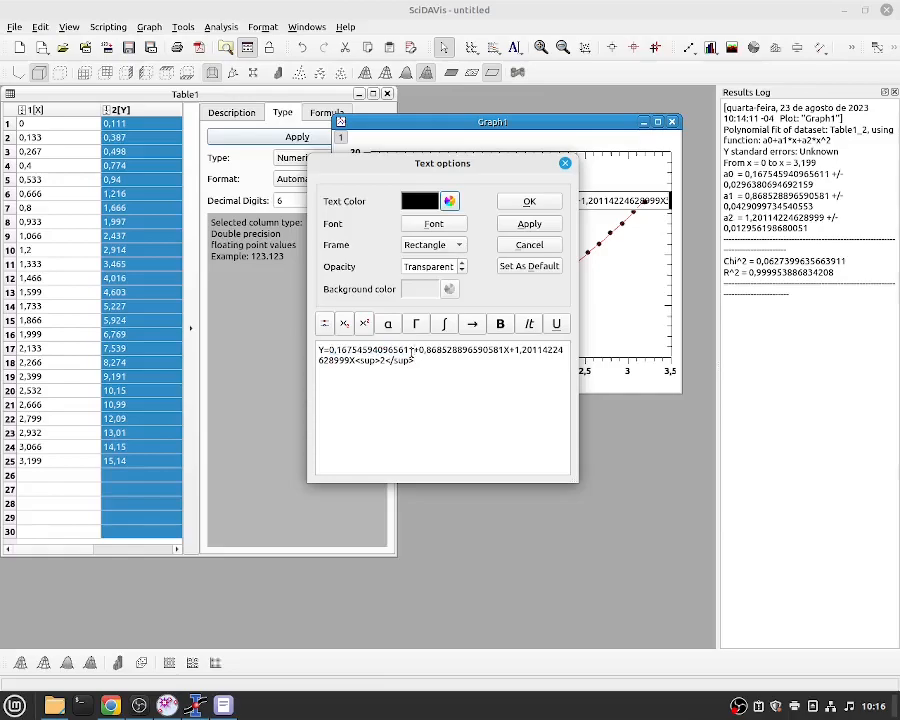
{"action": "left_click_drag", "start_coordinate": [351, 350], "coordinate": [411, 350]}
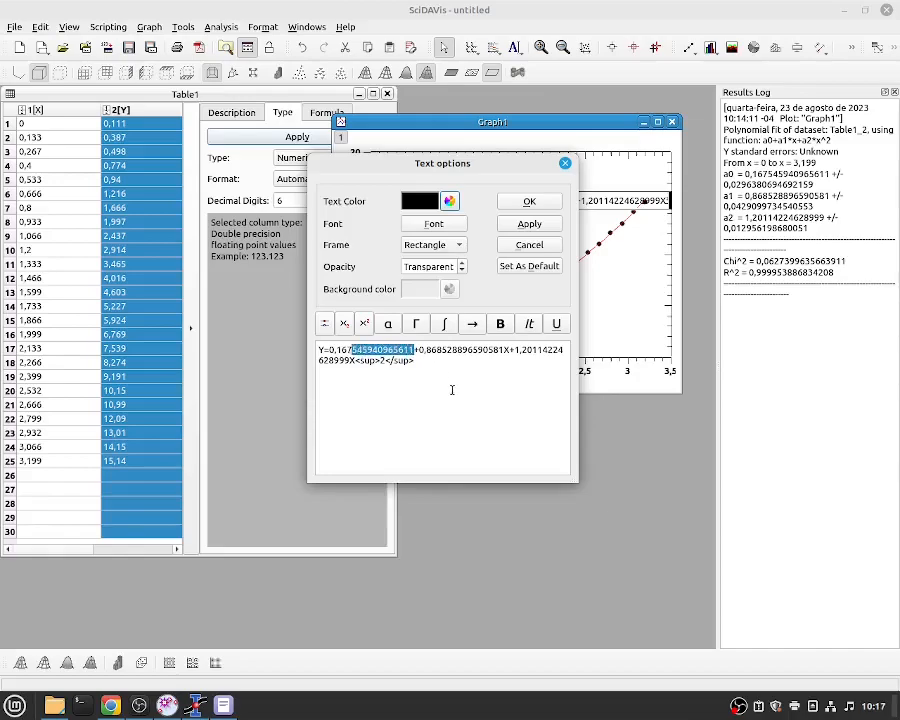
{"action": "key", "text": "BackSpace"}
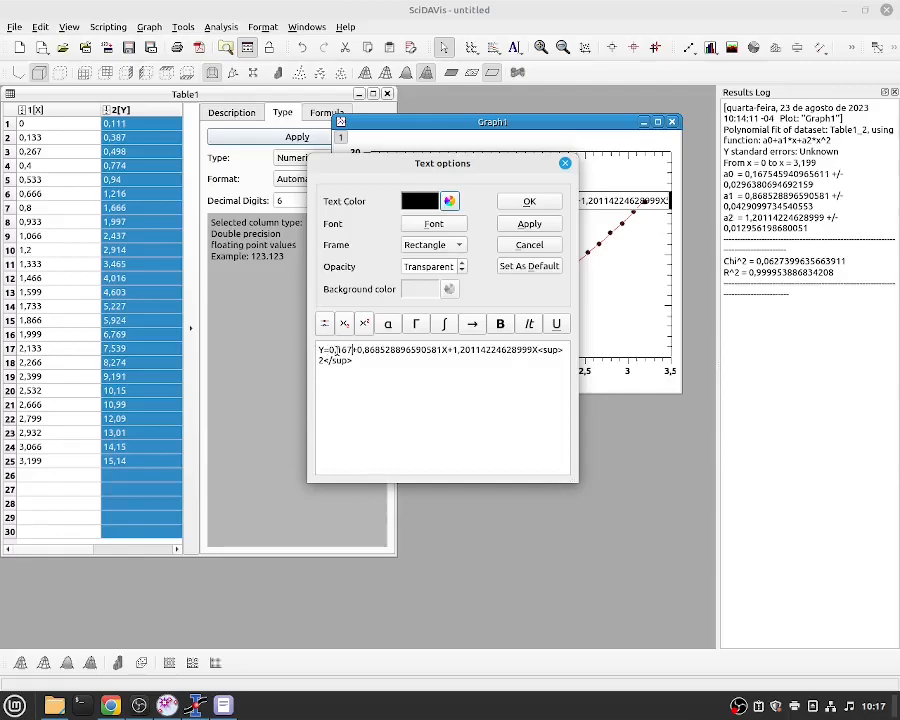
{"action": "left_click_drag", "start_coordinate": [380, 350], "coordinate": [441, 350]}
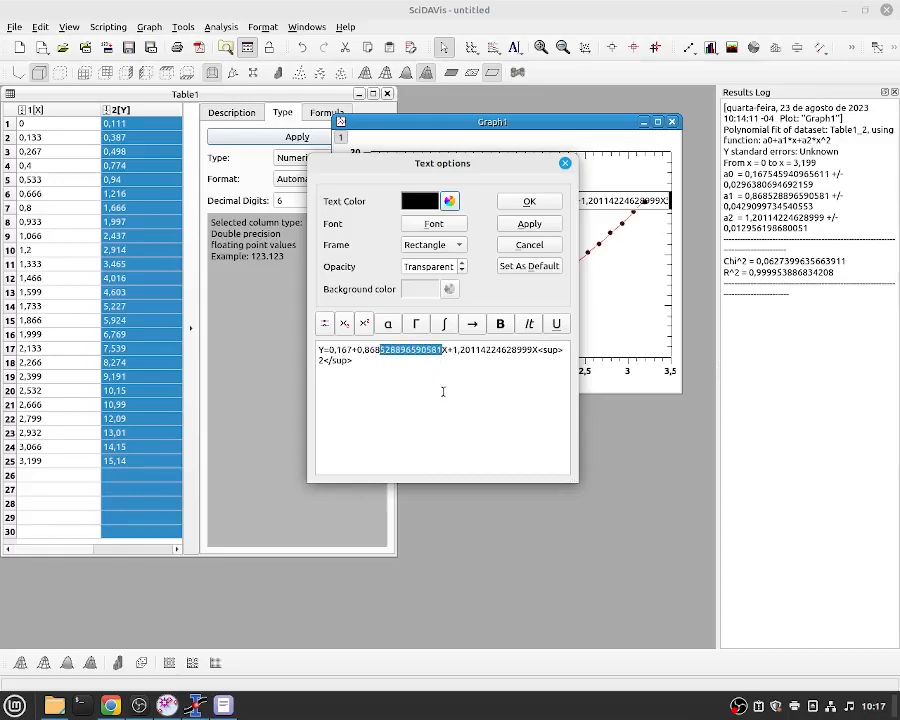
{"action": "key", "text": "Delete"}
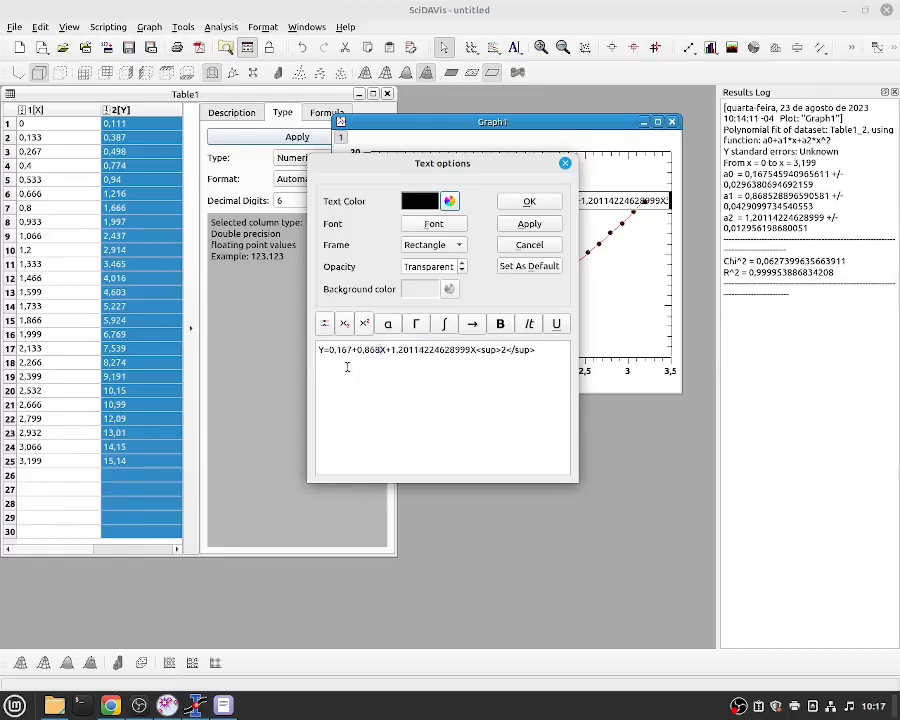
{"action": "left_click_drag", "start_coordinate": [413, 350], "coordinate": [470, 350]}
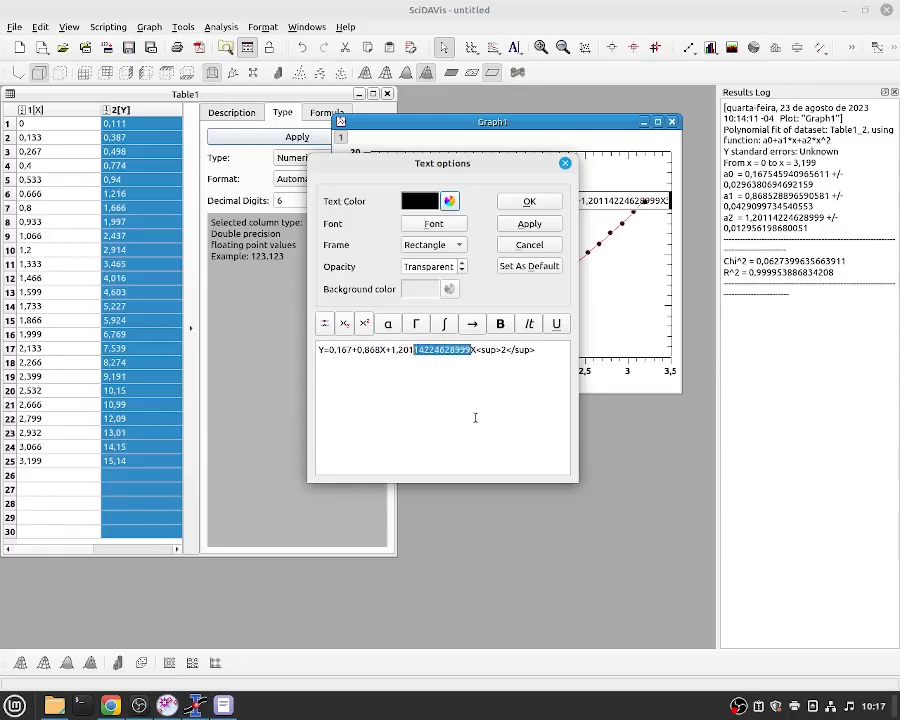
{"action": "key", "text": "Delete"}
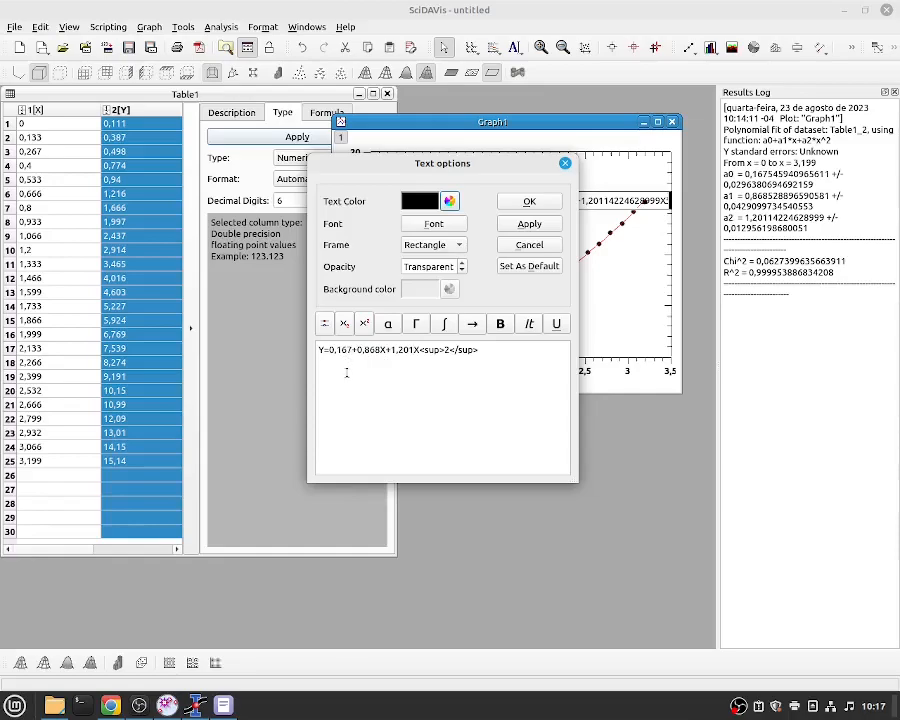
- Round the coefficients in the equation label to two decimals, giving Y=0,17+0,87X+1,20X<sup>2</sup>, and apply the text
{"action": "left_click", "coordinate": [341, 352]}
{"action": "key", "text": "BackSpace"}
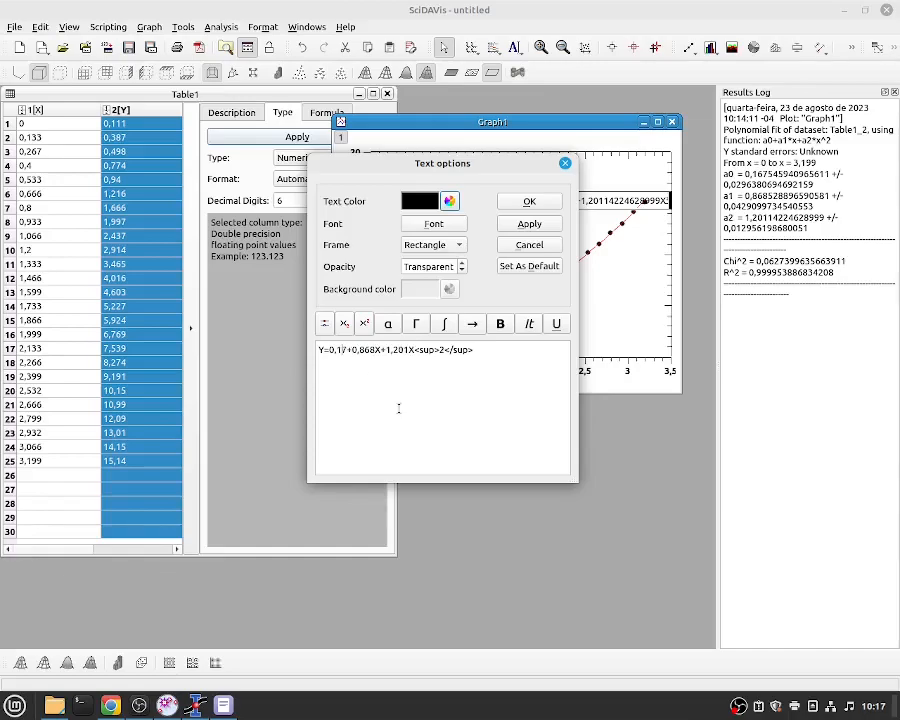
{"action": "key", "text": "Right"}
{"action": "key", "text": "Right"}
{"action": "key", "text": "Delete"}
{"action": "key", "text": "Delete"}
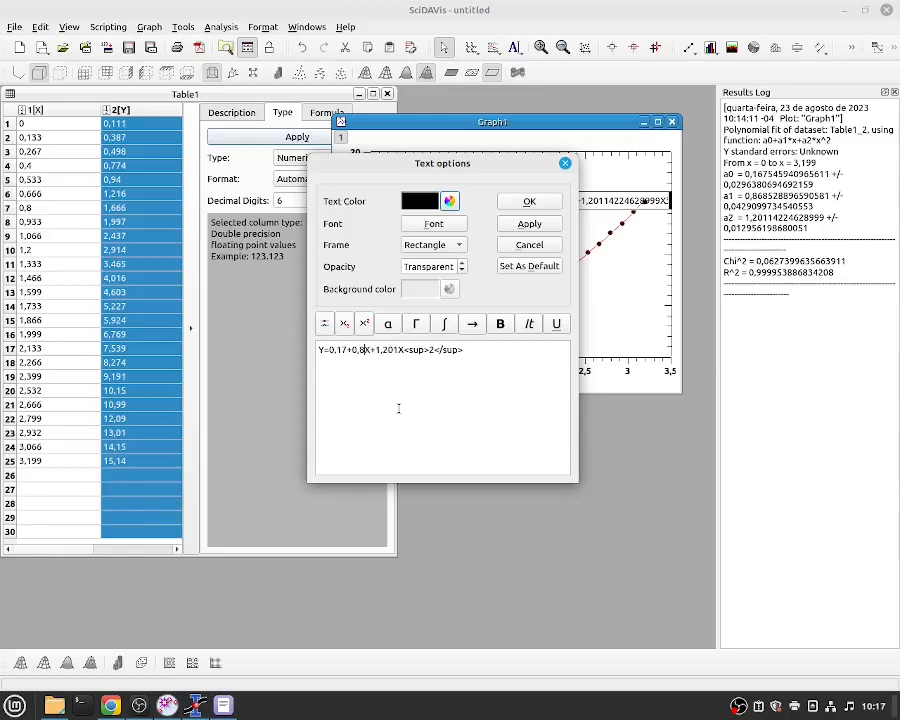
{"action": "type", "text": "7"}
{"action": "key", "text": "Right"}
{"action": "key", "text": "Right"}
{"action": "key", "text": "Right"}
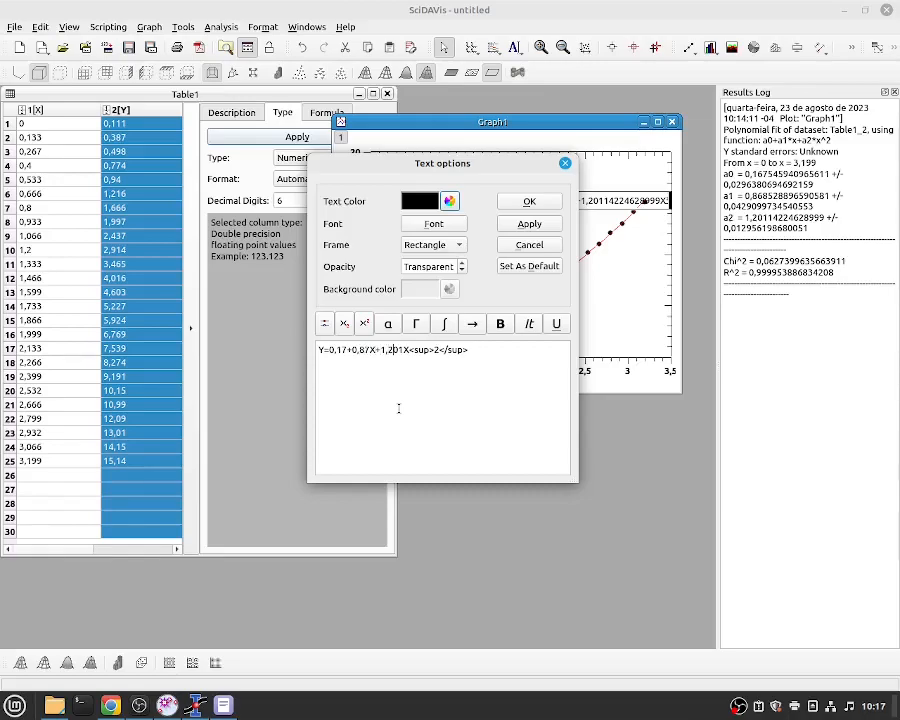
{"action": "key", "text": "Delete"}
{"action": "left_click", "coordinate": [530, 224]}
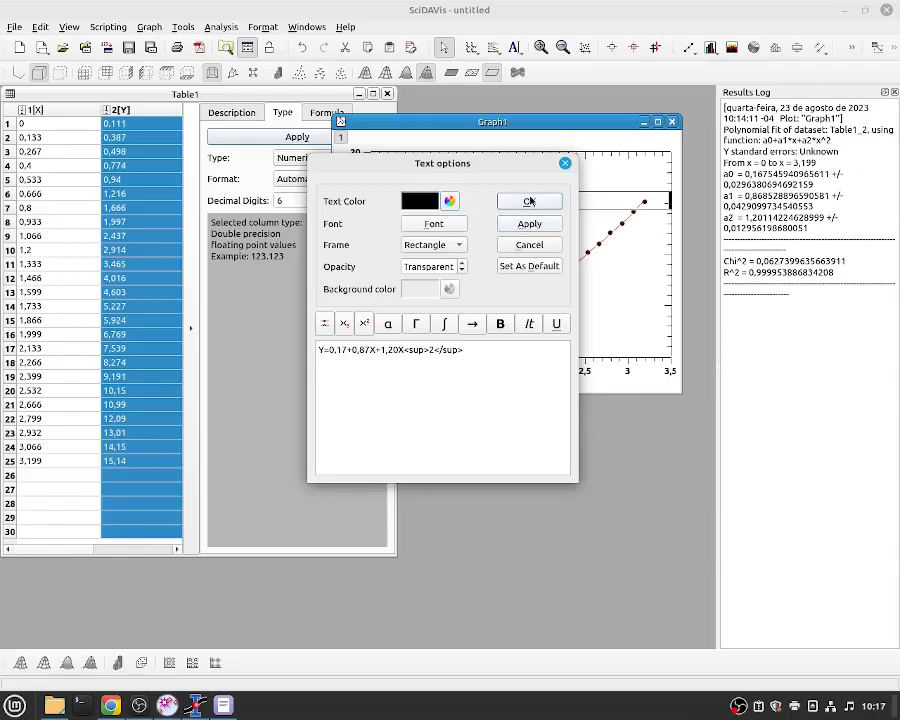
{"action": "left_click", "coordinate": [529, 202]}
- Move the fit equation label to the empty area below the curve, near the plot's lower-right corner
{"action": "left_click", "coordinate": [601, 388]}
{"action": "left_click", "coordinate": [462, 205]}
{"action": "left_click_drag", "start_coordinate": [482, 217], "coordinate": [621, 328]}
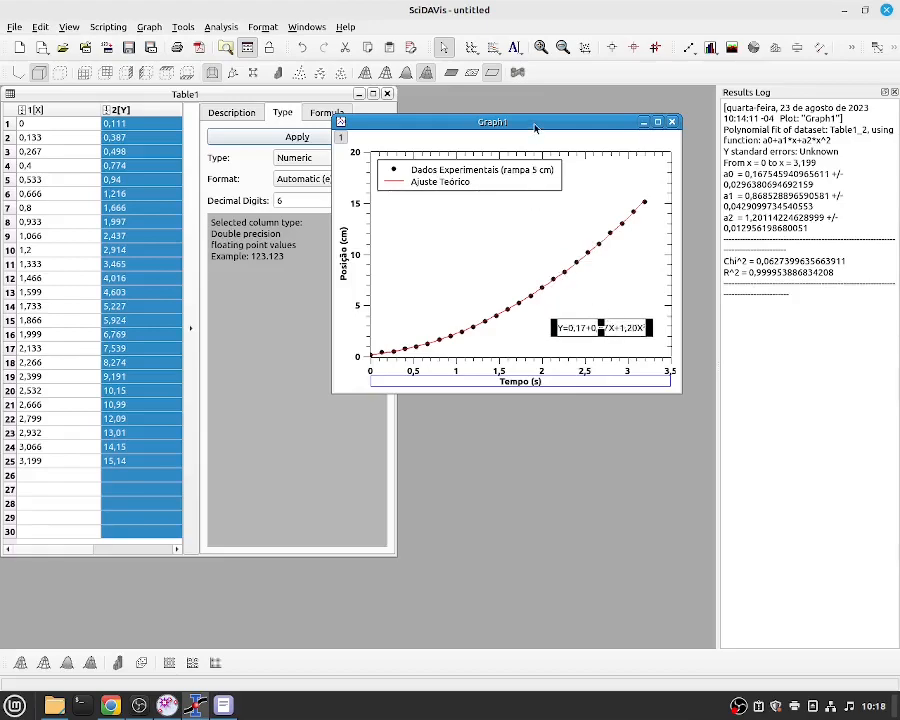
- Clear every selection on the graph, including the equation label, the axis titles and the layer
{"action": "left_click", "coordinate": [350, 372]}
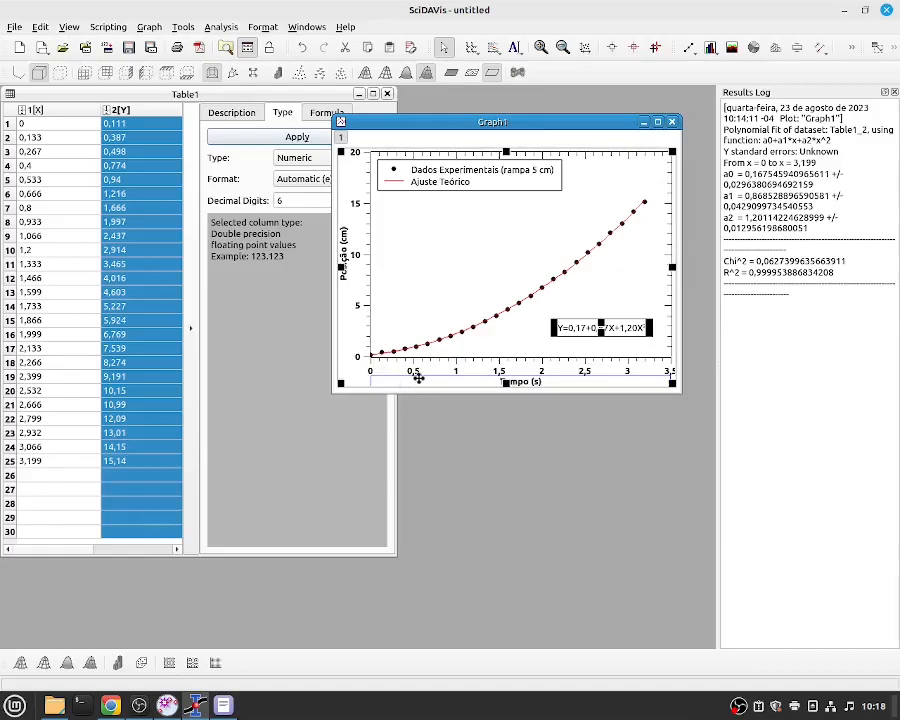
{"action": "left_click", "coordinate": [455, 147]}
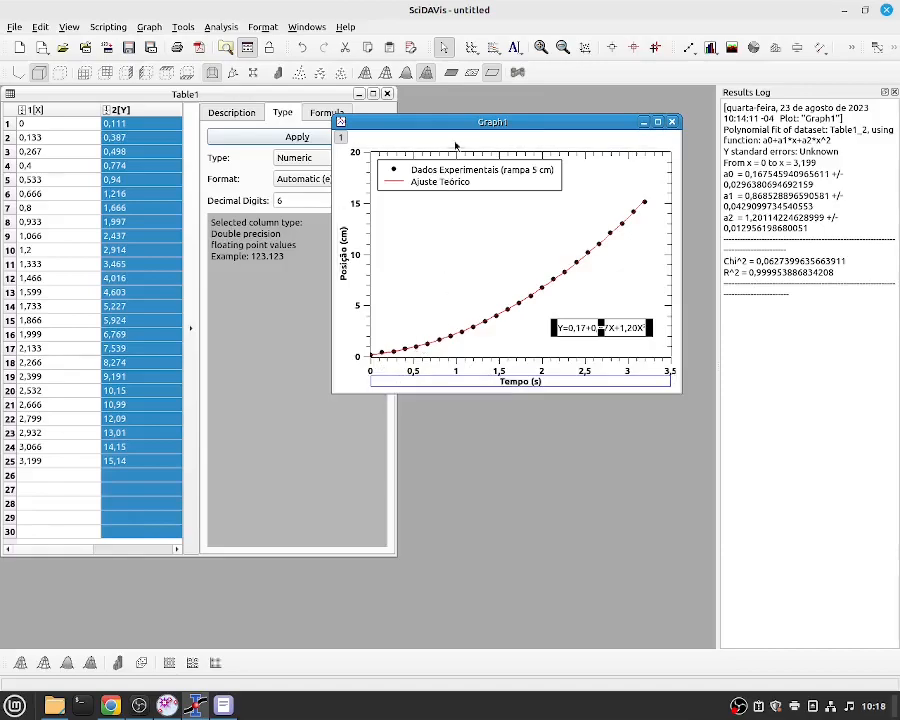
{"action": "left_click", "coordinate": [352, 390]}
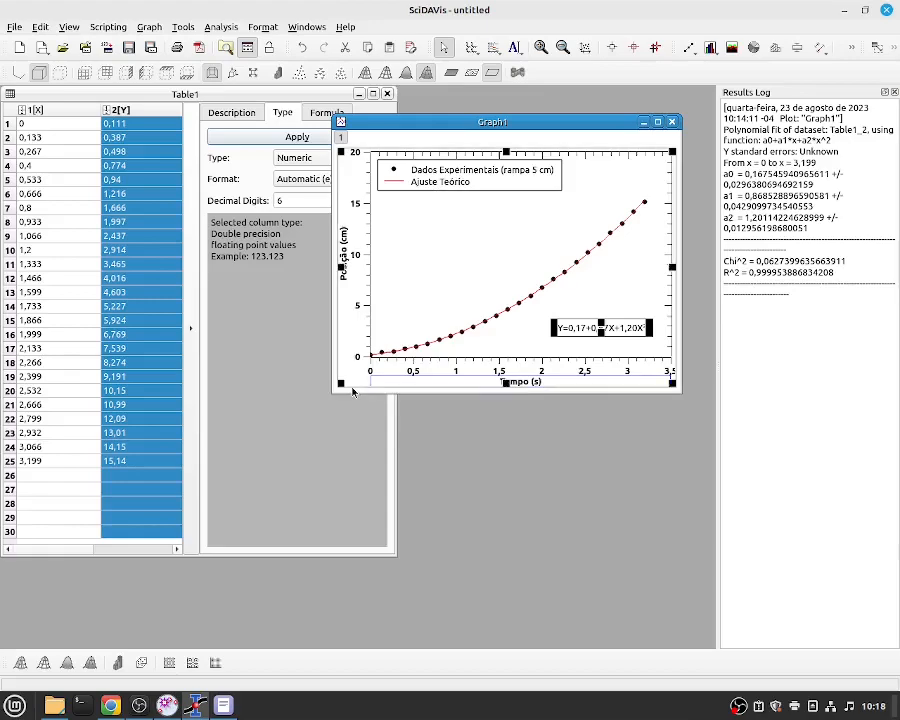
{"action": "left_click", "coordinate": [393, 141]}
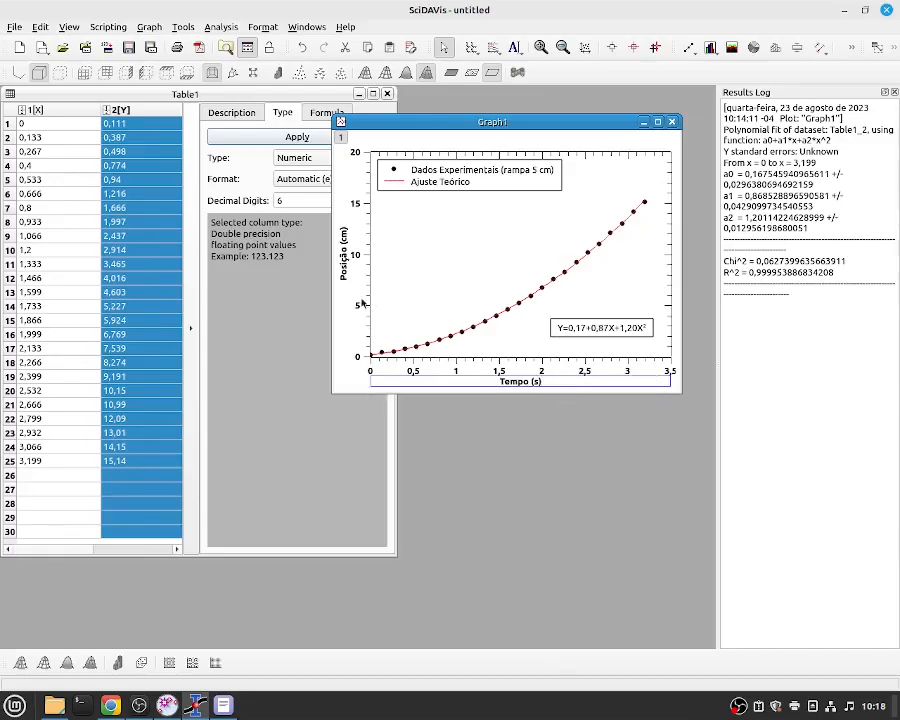
{"action": "left_click", "coordinate": [359, 307]}
{"action": "left_click", "coordinate": [359, 307]}
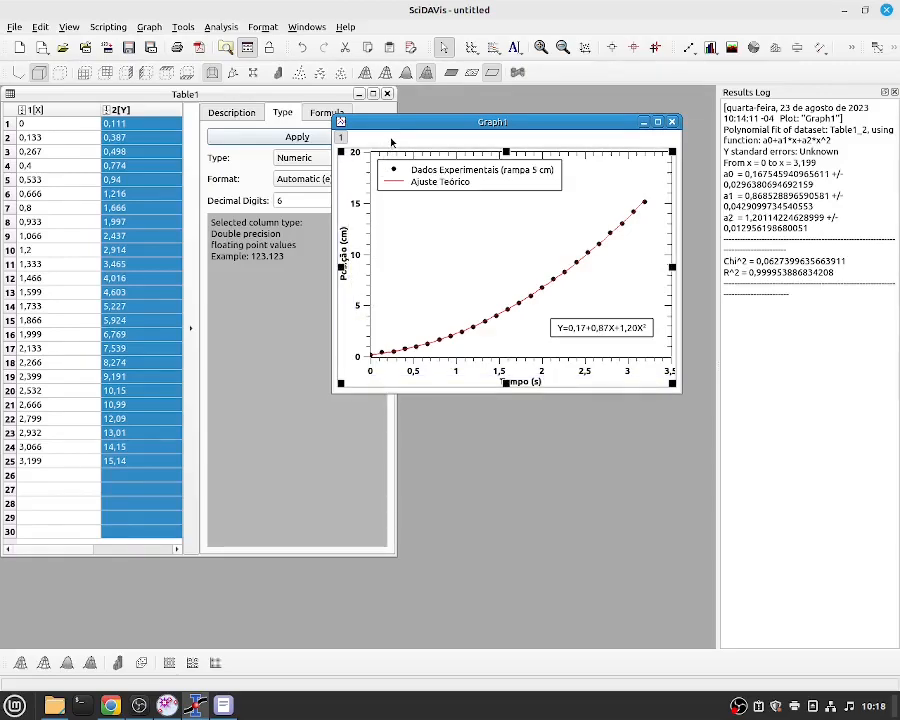
{"action": "left_click", "coordinate": [458, 234]}
{"action": "left_click", "coordinate": [348, 265]}
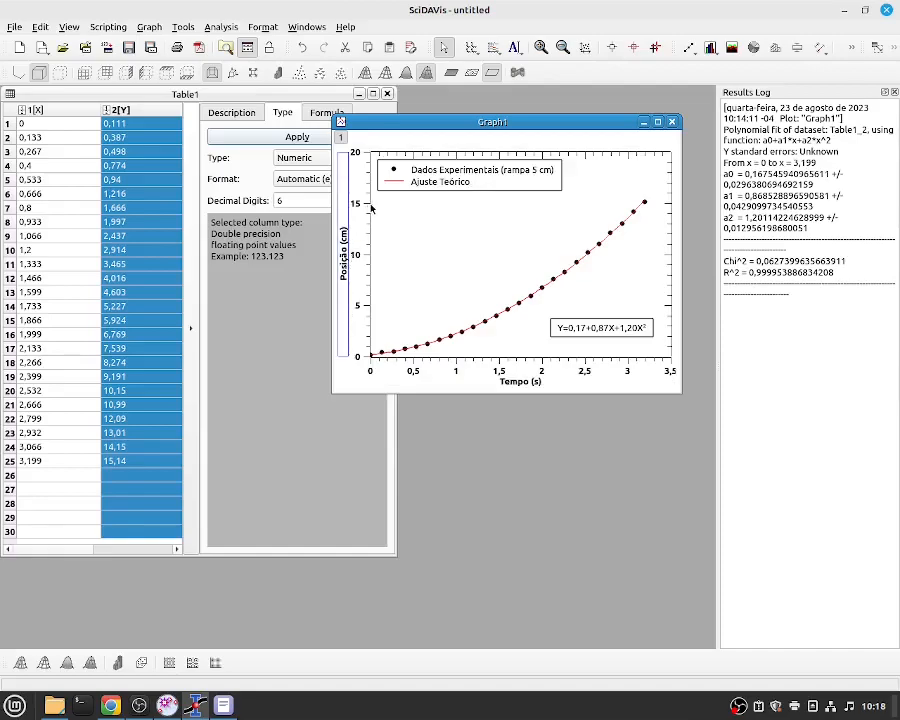
{"action": "left_click", "coordinate": [449, 344]}
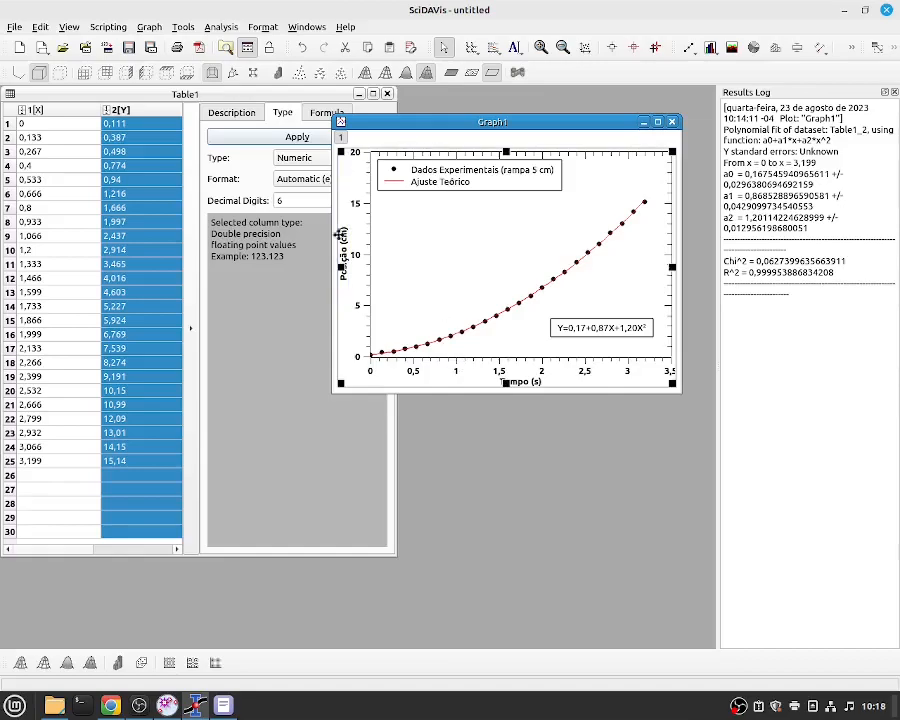
{"action": "left_click", "coordinate": [643, 140]}
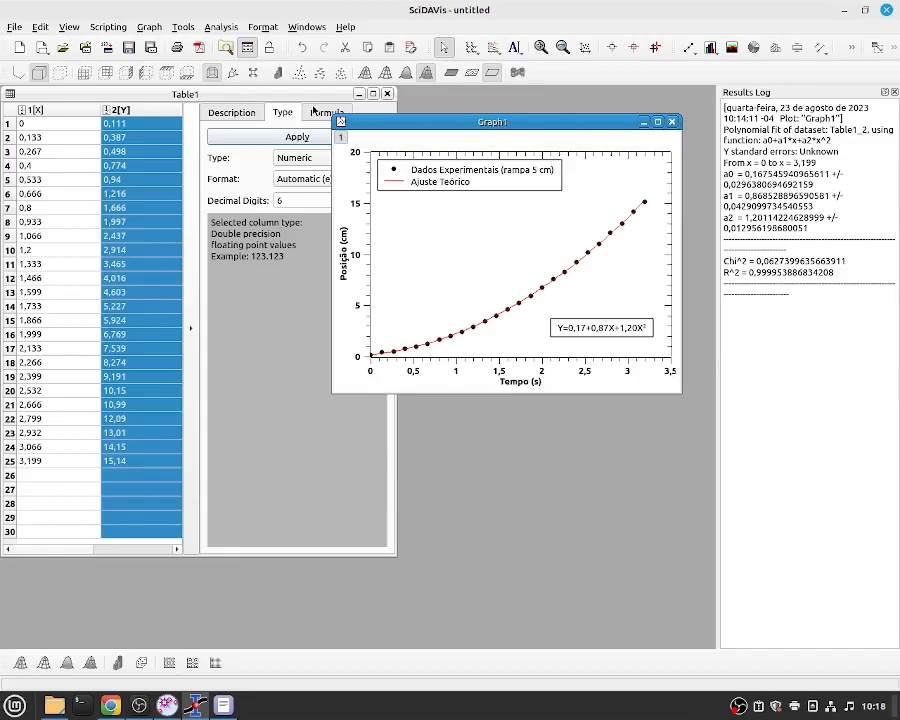
- Export the current graph as a JPEG image named aceleracao_5cm in the Documentos folder
{"action": "left_click", "coordinate": [9, 28]}
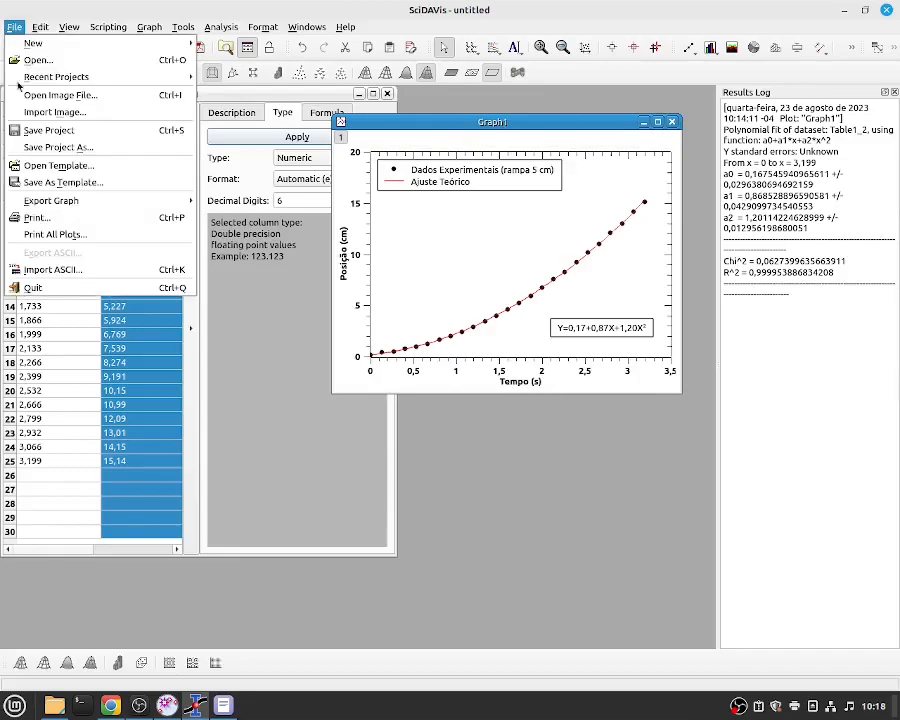
{"action": "mouse_move", "coordinate": [100, 201]}
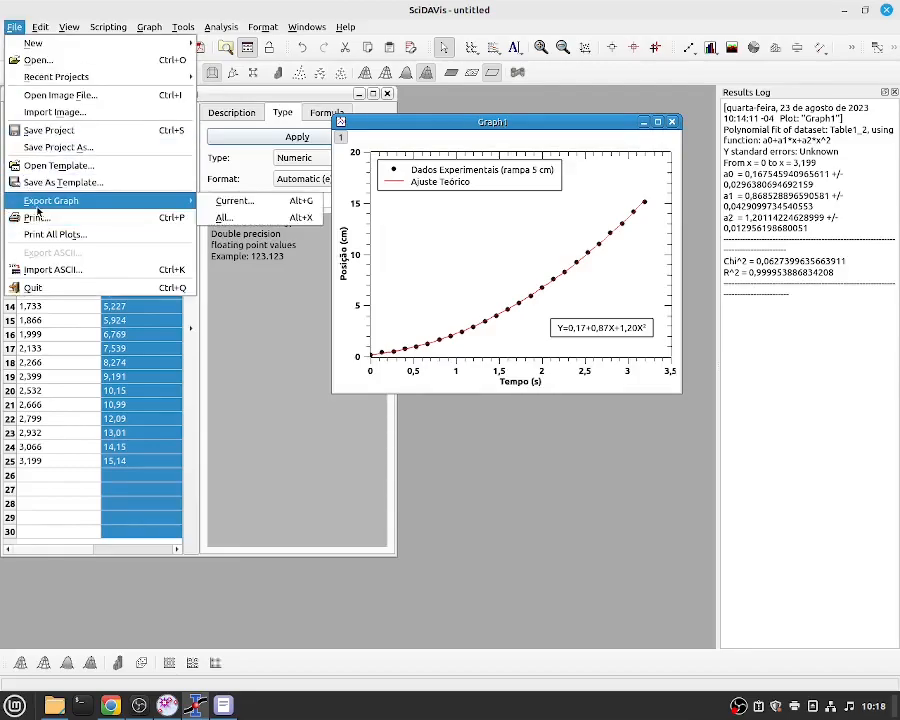
{"action": "left_click", "coordinate": [278, 208]}
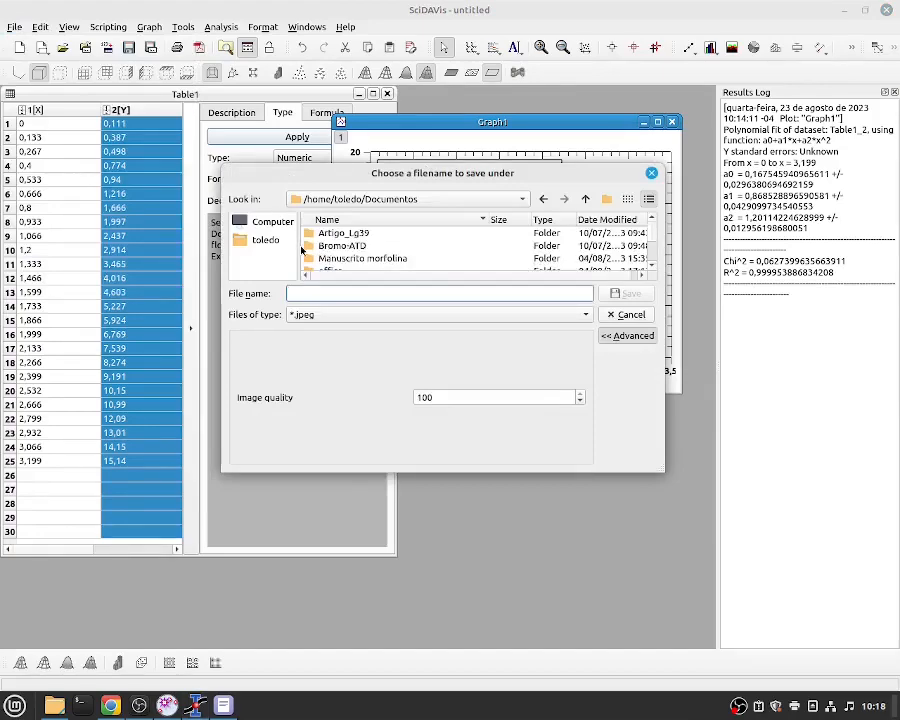
{"action": "type", "text": "aceleraca"}
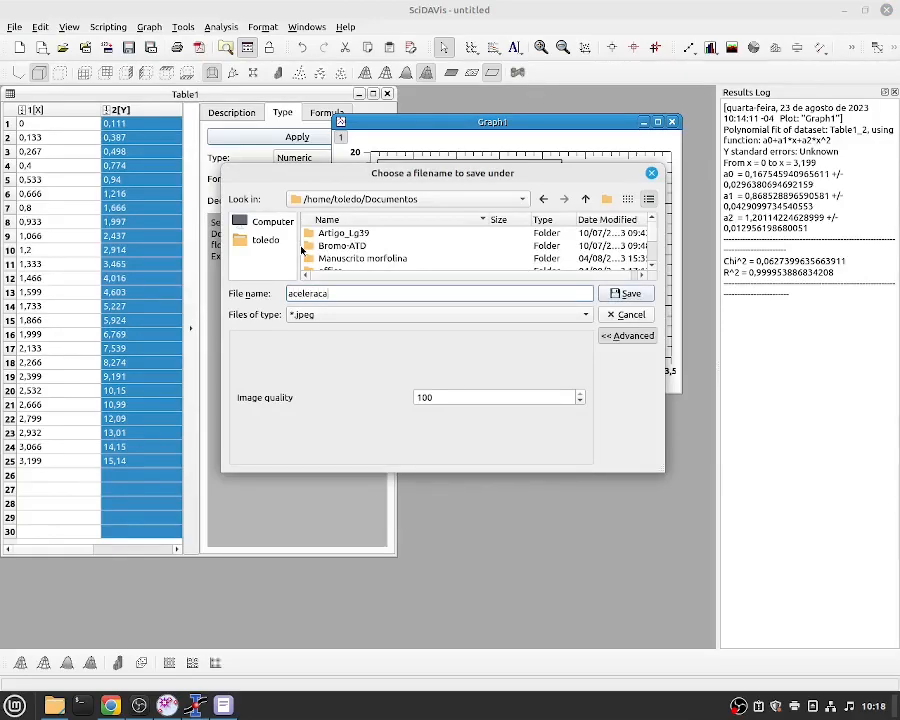
{"action": "type", "text": "o_5cm"}
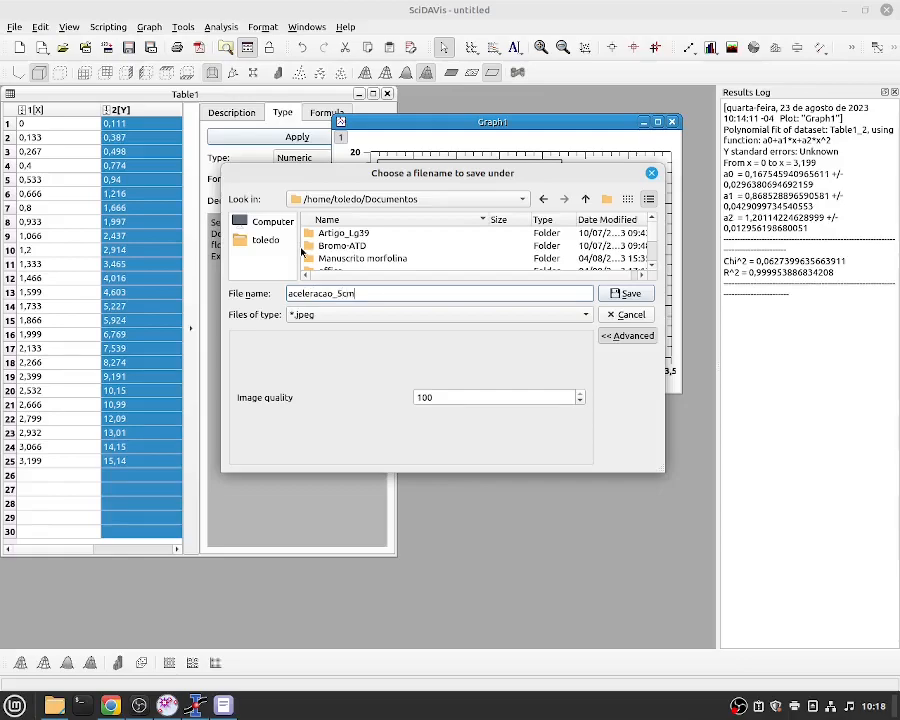
{"action": "left_click", "coordinate": [638, 294]}
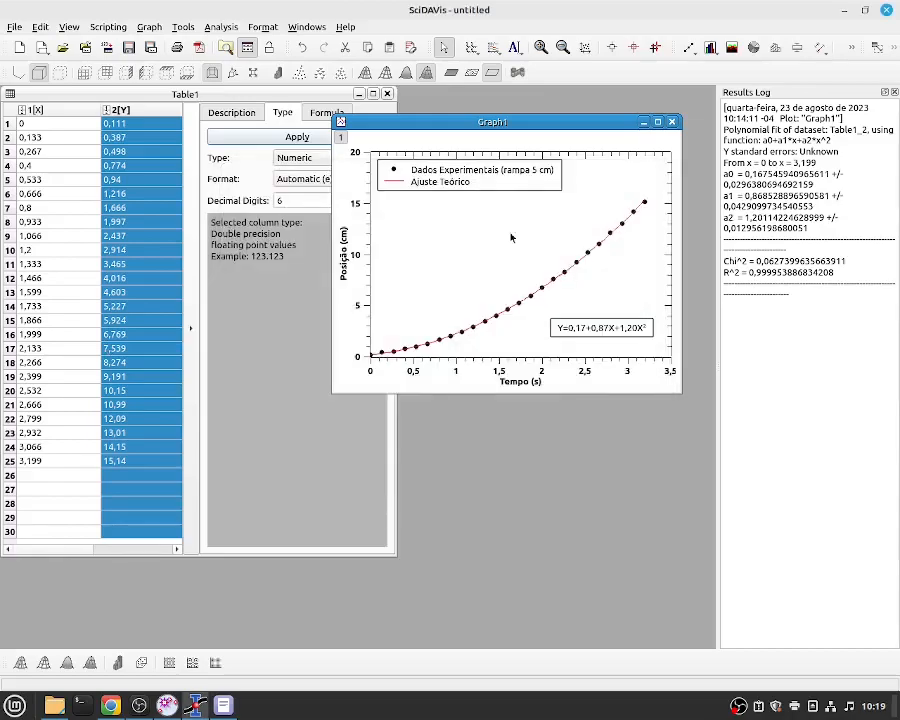
- Switch to the file manager and view the exported aceleracao_5cm.jpeg from the Documentos folder
{"action": "left_click", "coordinate": [54, 705]}
{"action": "left_click", "coordinate": [98, 139]}
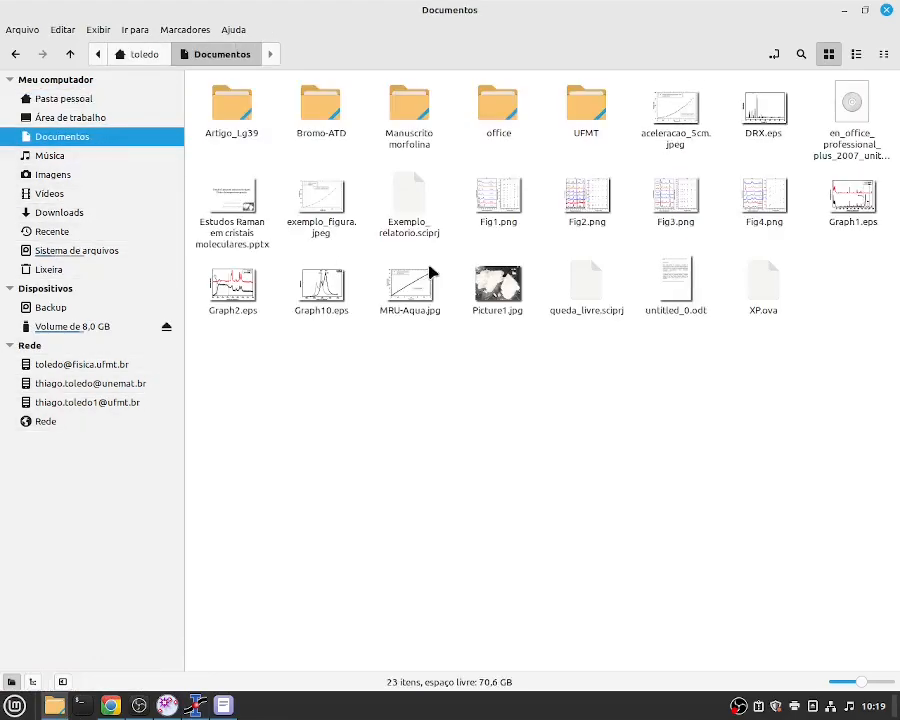
{"action": "type", "text": "a"}
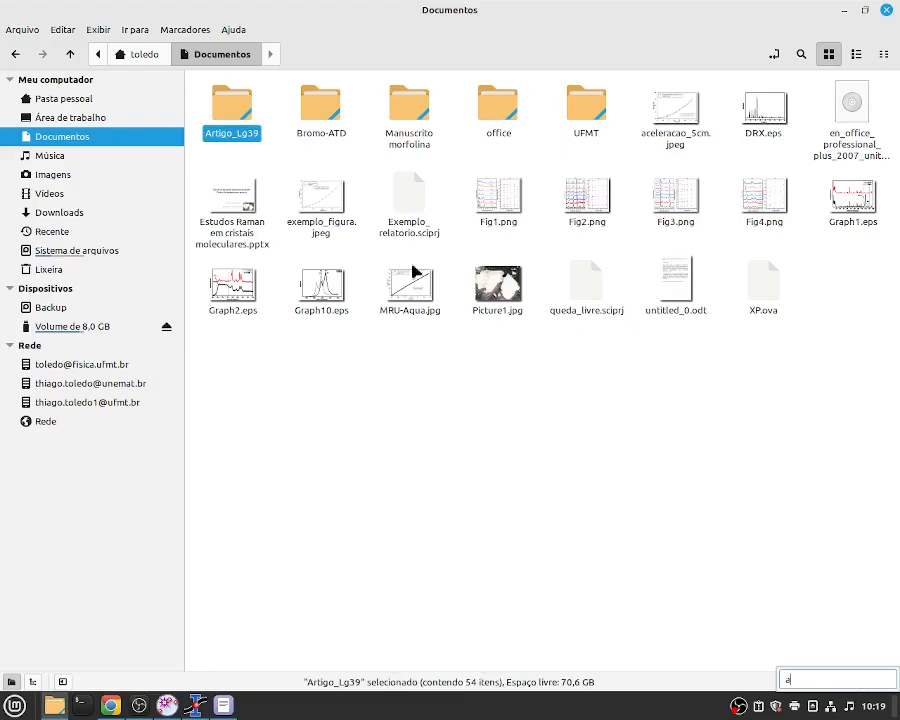
{"action": "left_click", "coordinate": [679, 139]}
{"action": "double_click", "coordinate": [678, 120]}
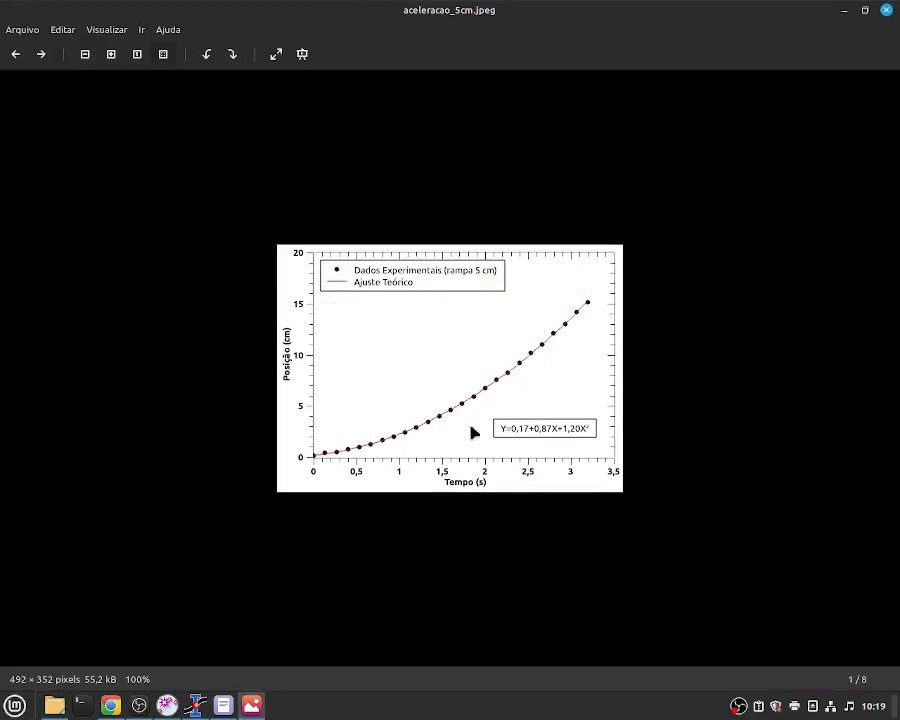
{"action": "scroll", "coordinate": [610, 467], "scroll_direction": "up", "scroll_amount": 1}
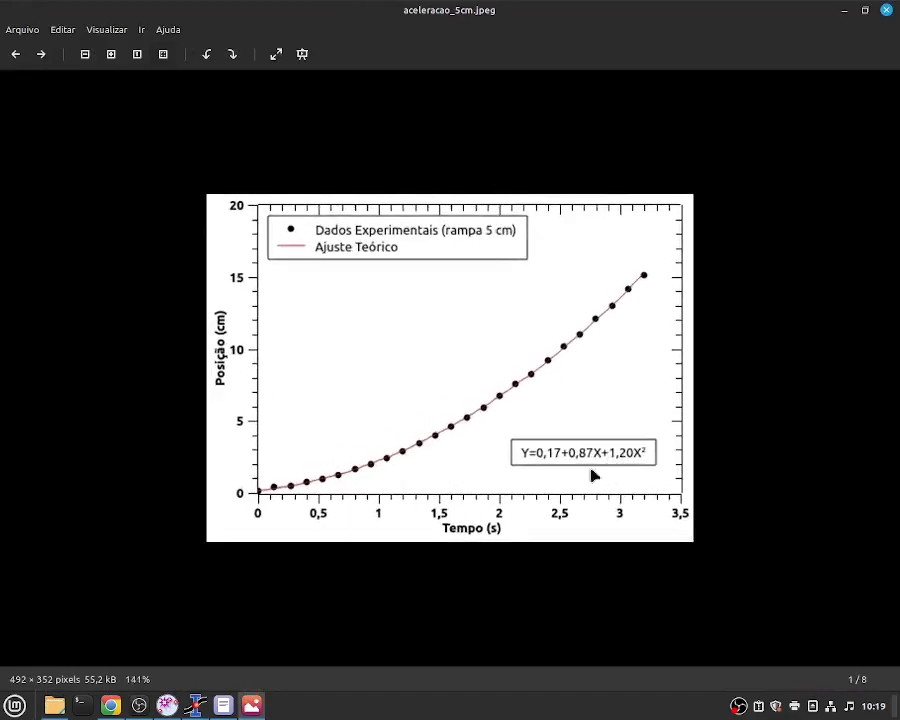